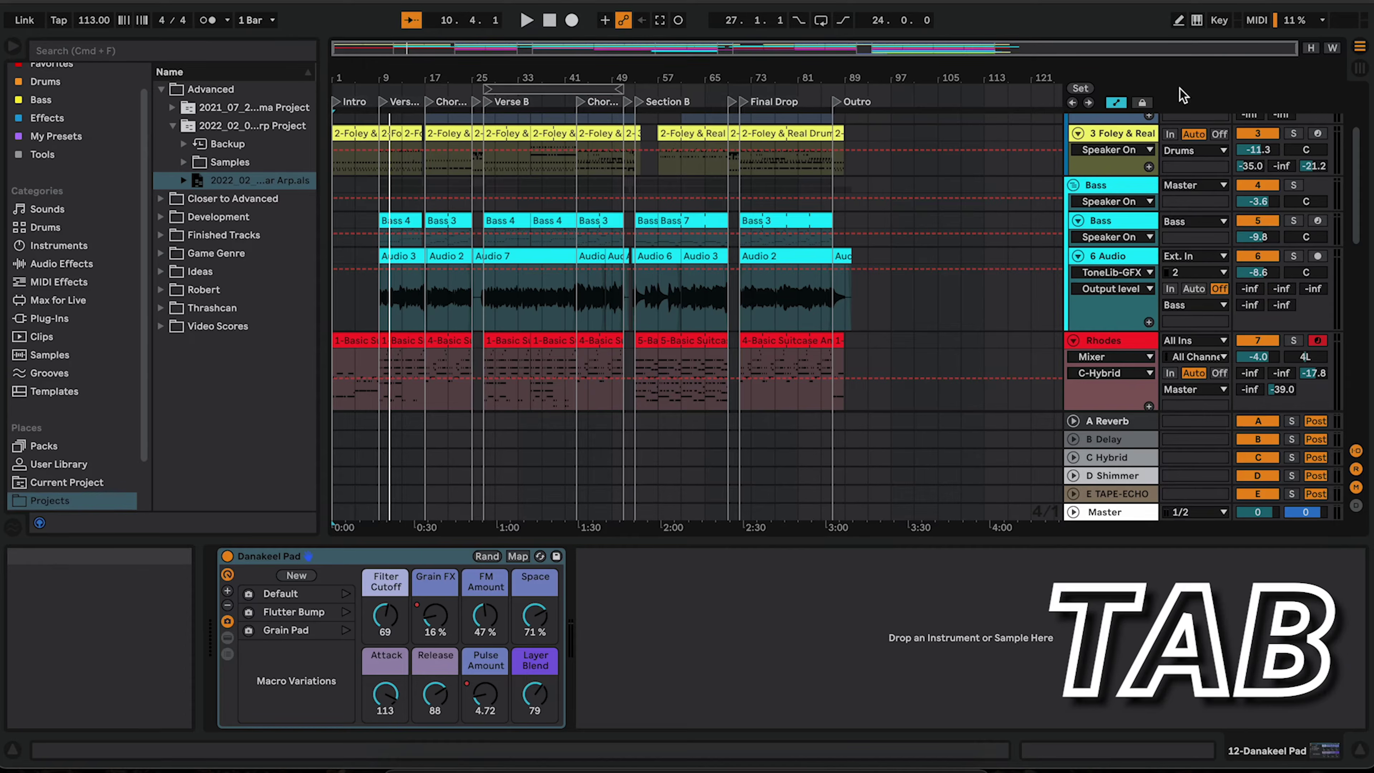
Switch back and forth between the Arrangement View and the Session View.
key("Tab")
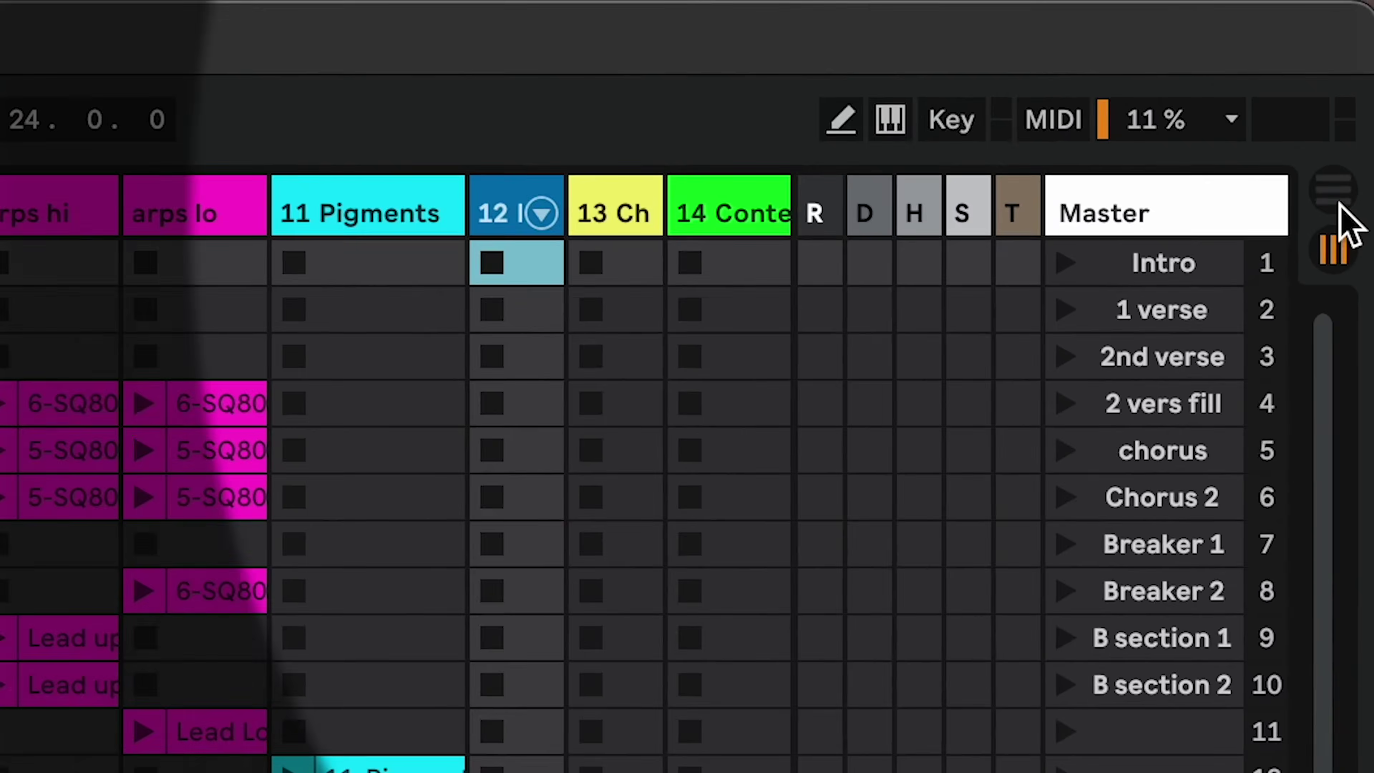
key("Tab")
left_click(1332, 253)
left_click(1332, 194)
key("Tab")
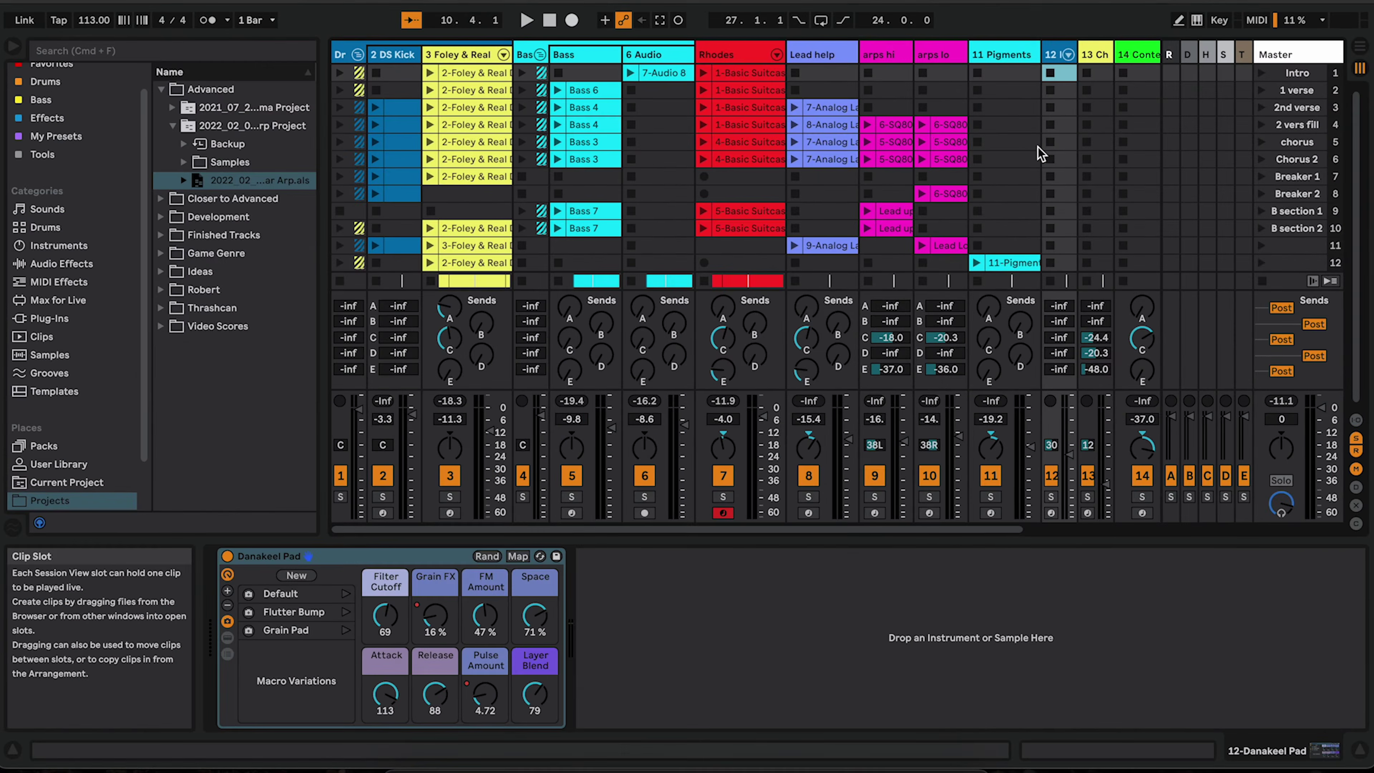
key("Tab")
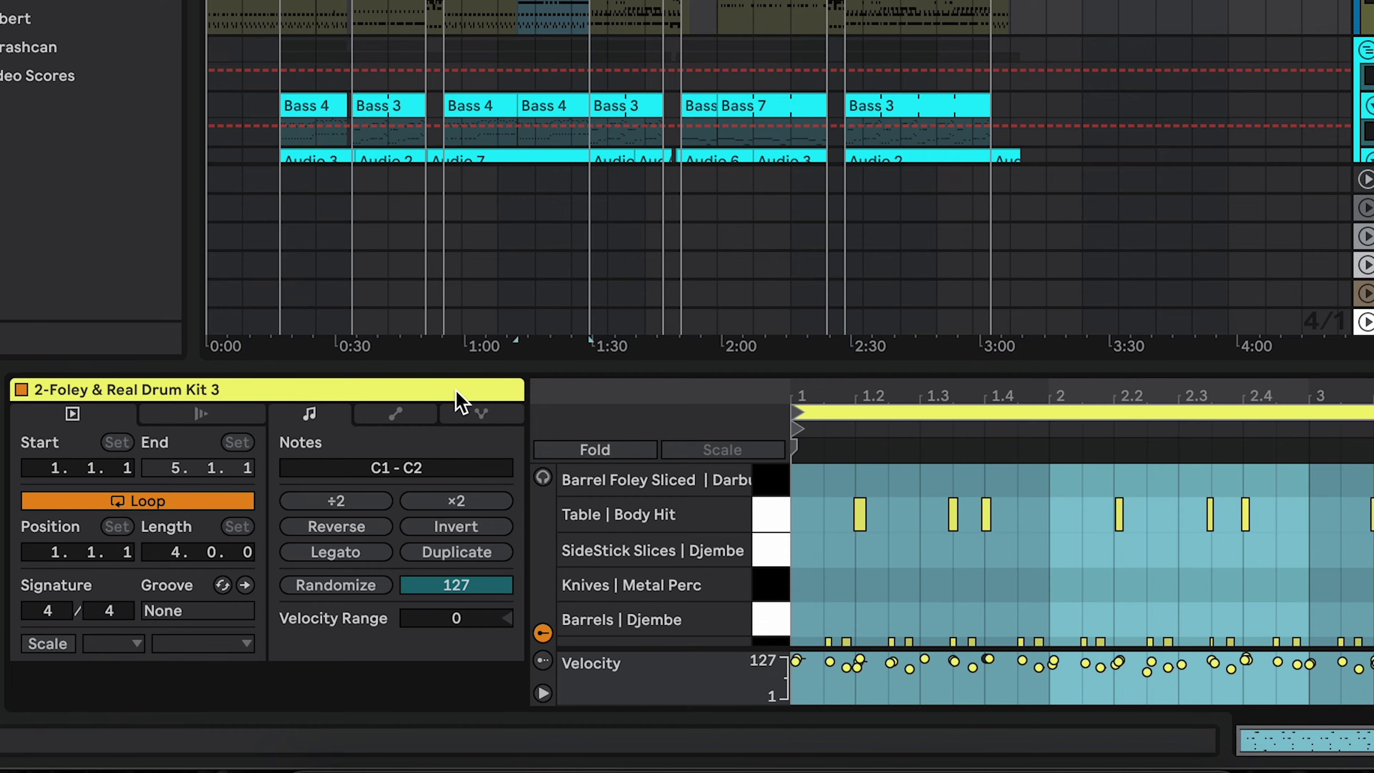
Alternate between the Clip View and the Device View for the Foley & Real Drum Kit clip.
key("shift+Tab")
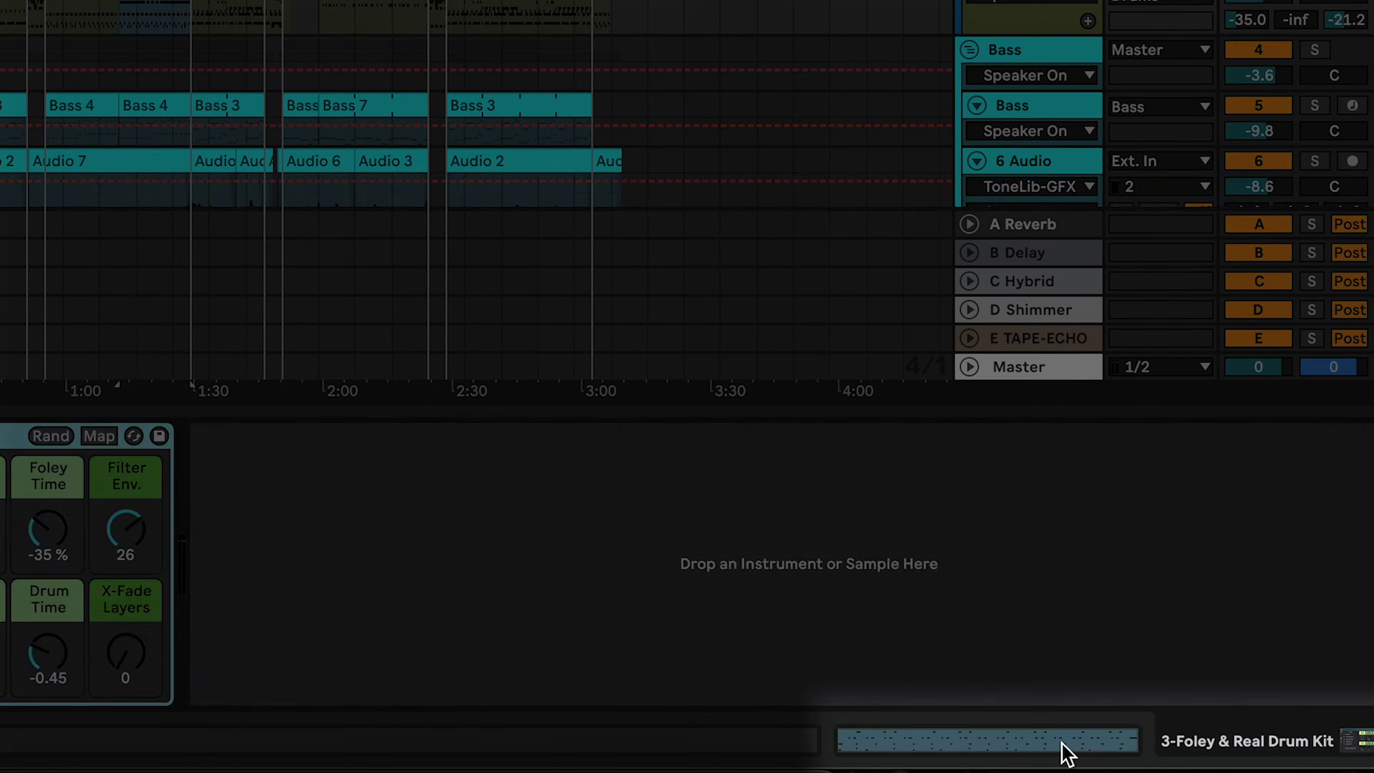
left_click(1341, 743)
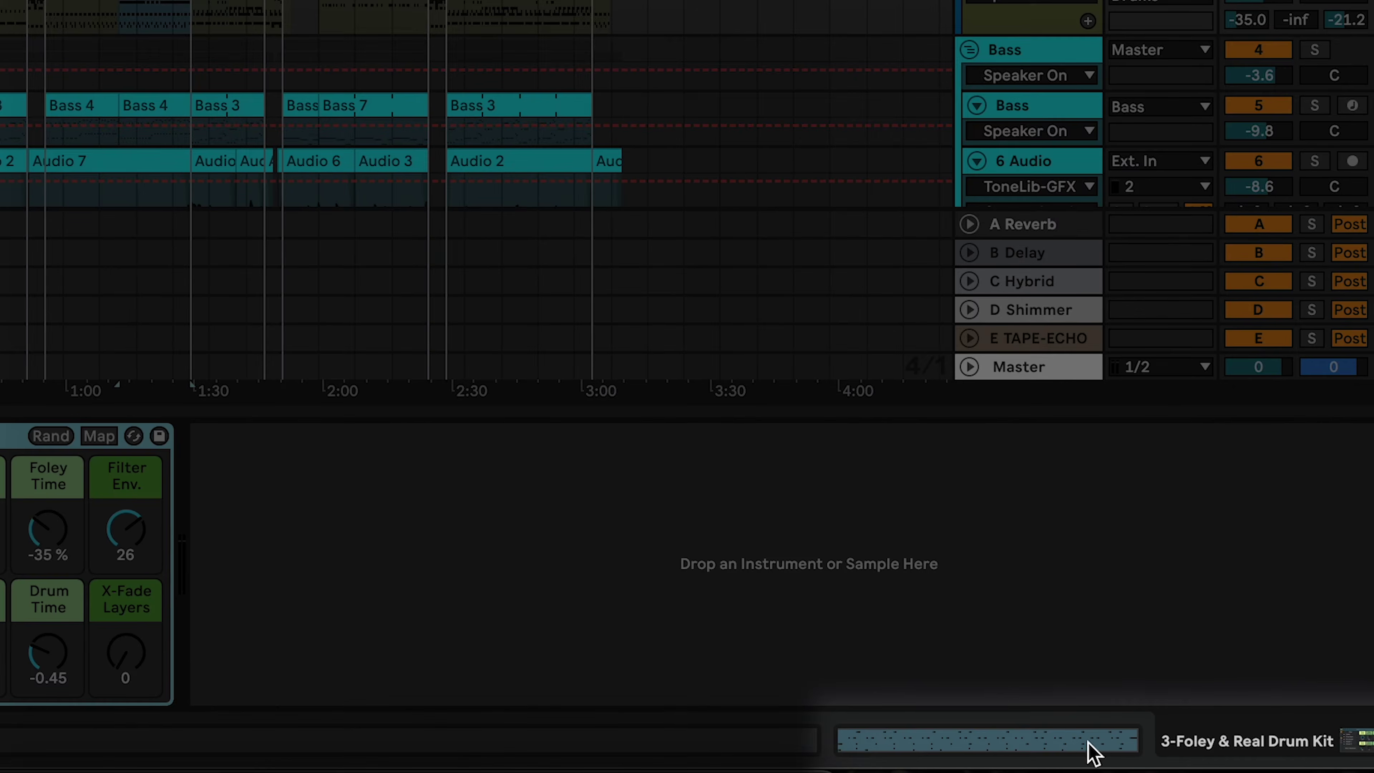
left_click(1086, 744)
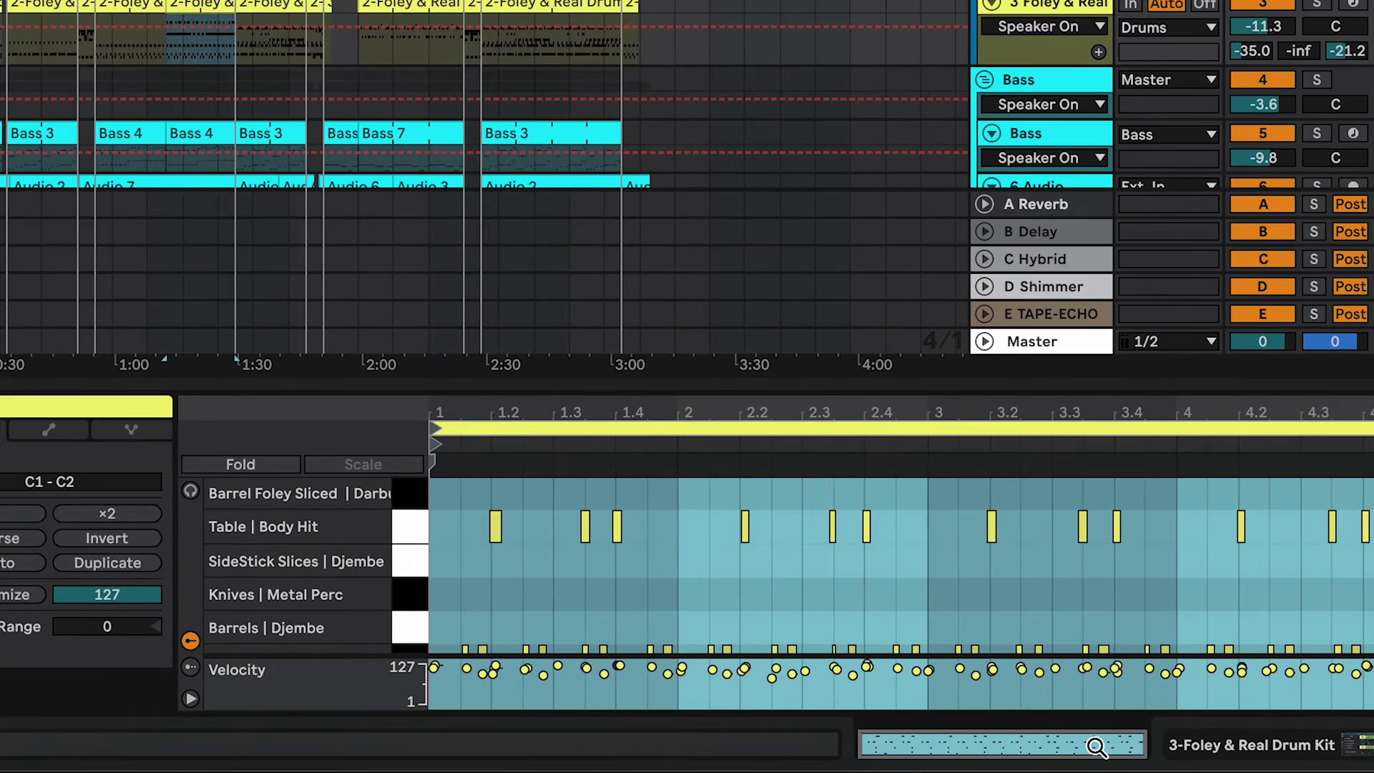
key("shift+Tab")
key("shift+Tab")
key("shift+Tab")
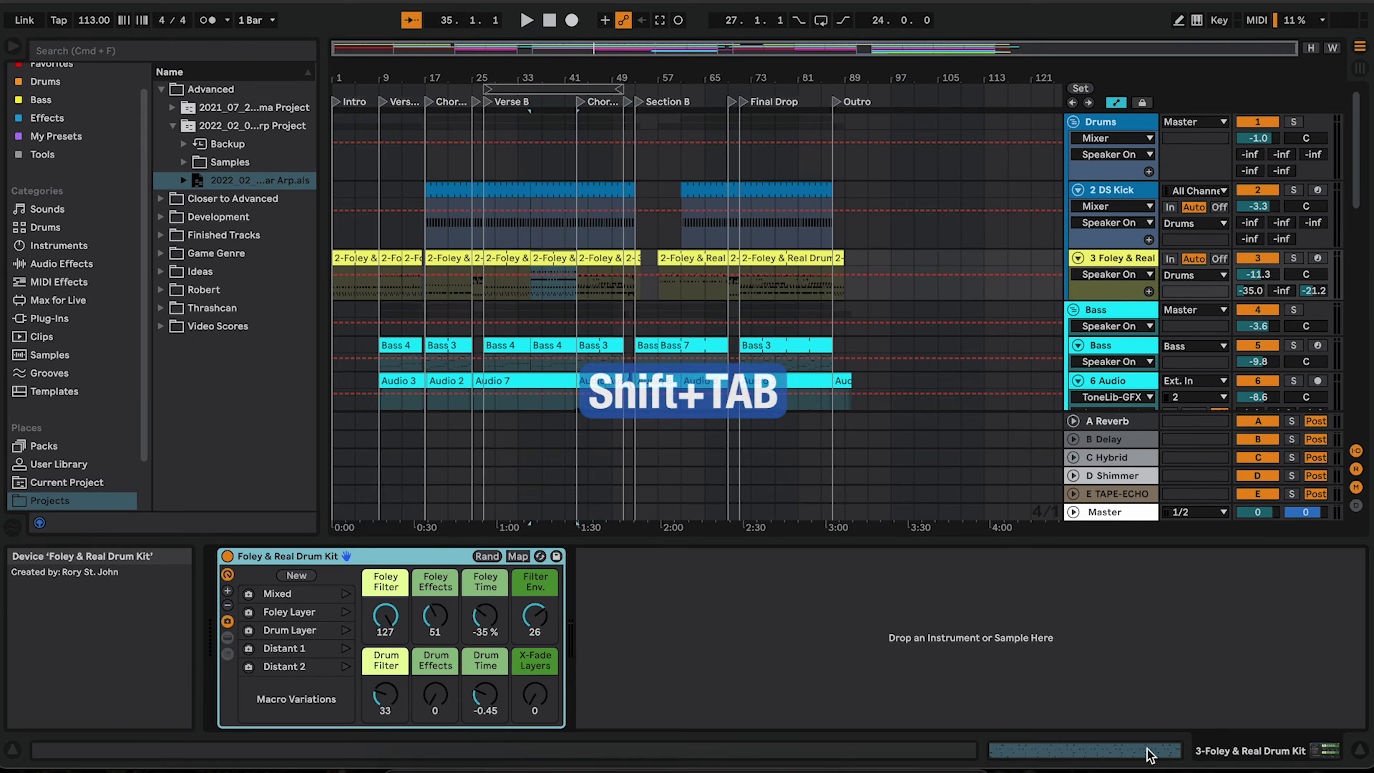
left_click(1148, 751)
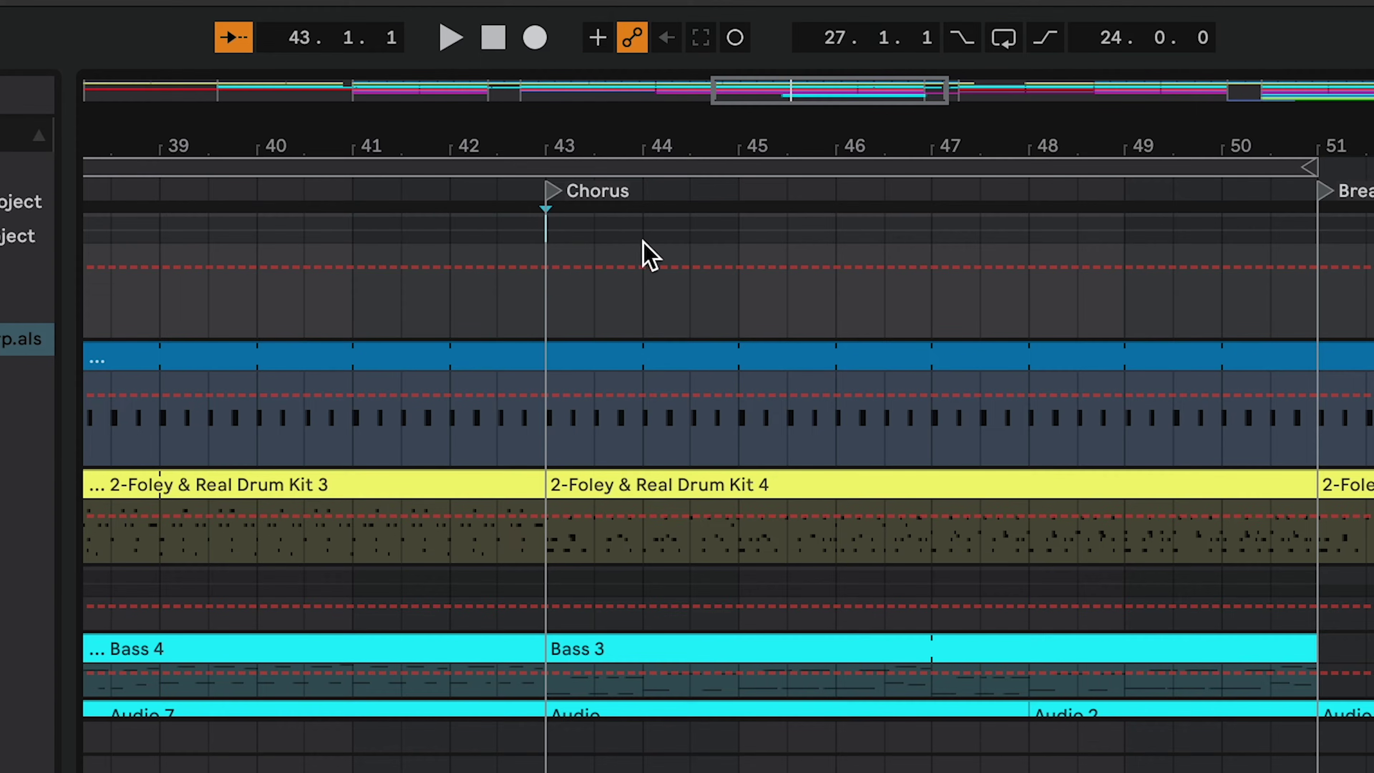
Play the arrangement from the Chorus marker, stop it, and continue playback from the stopping point.
key("space")
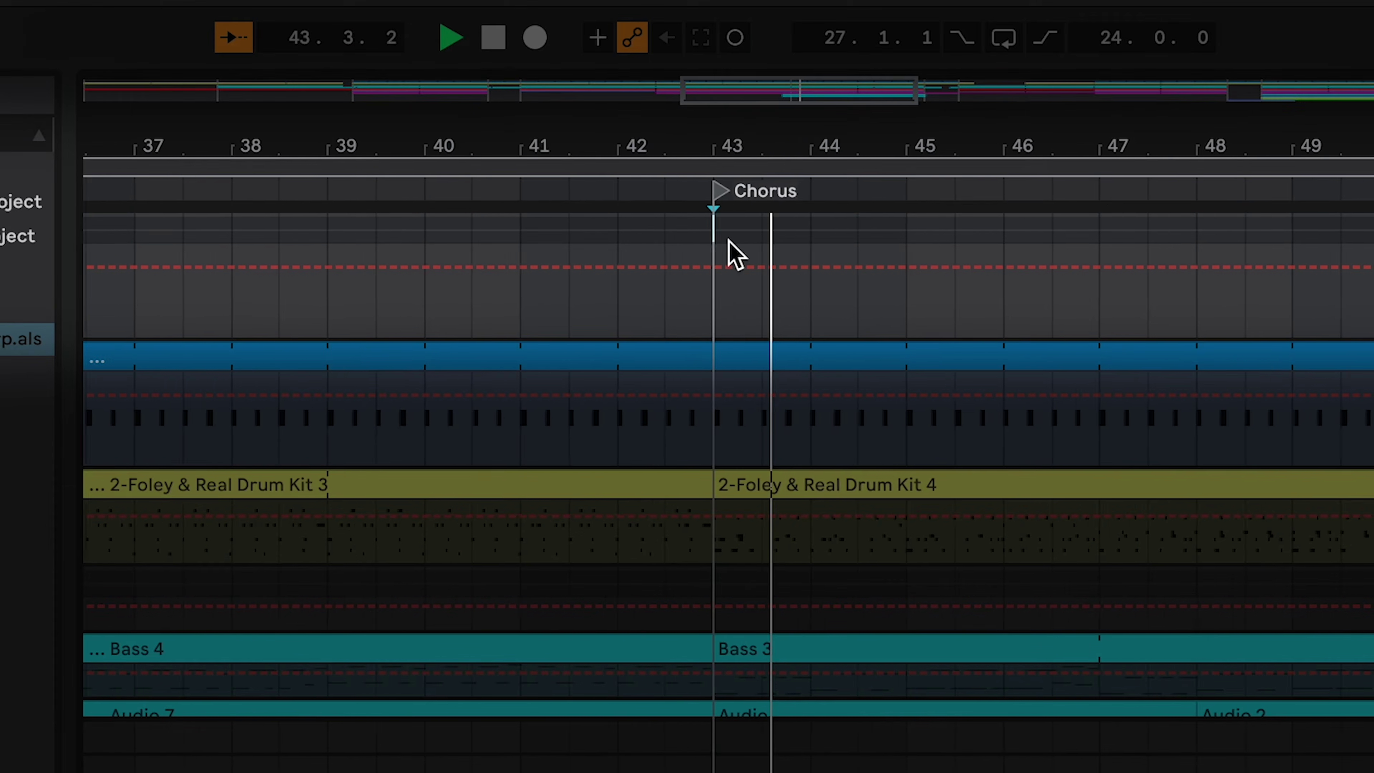
key("space")
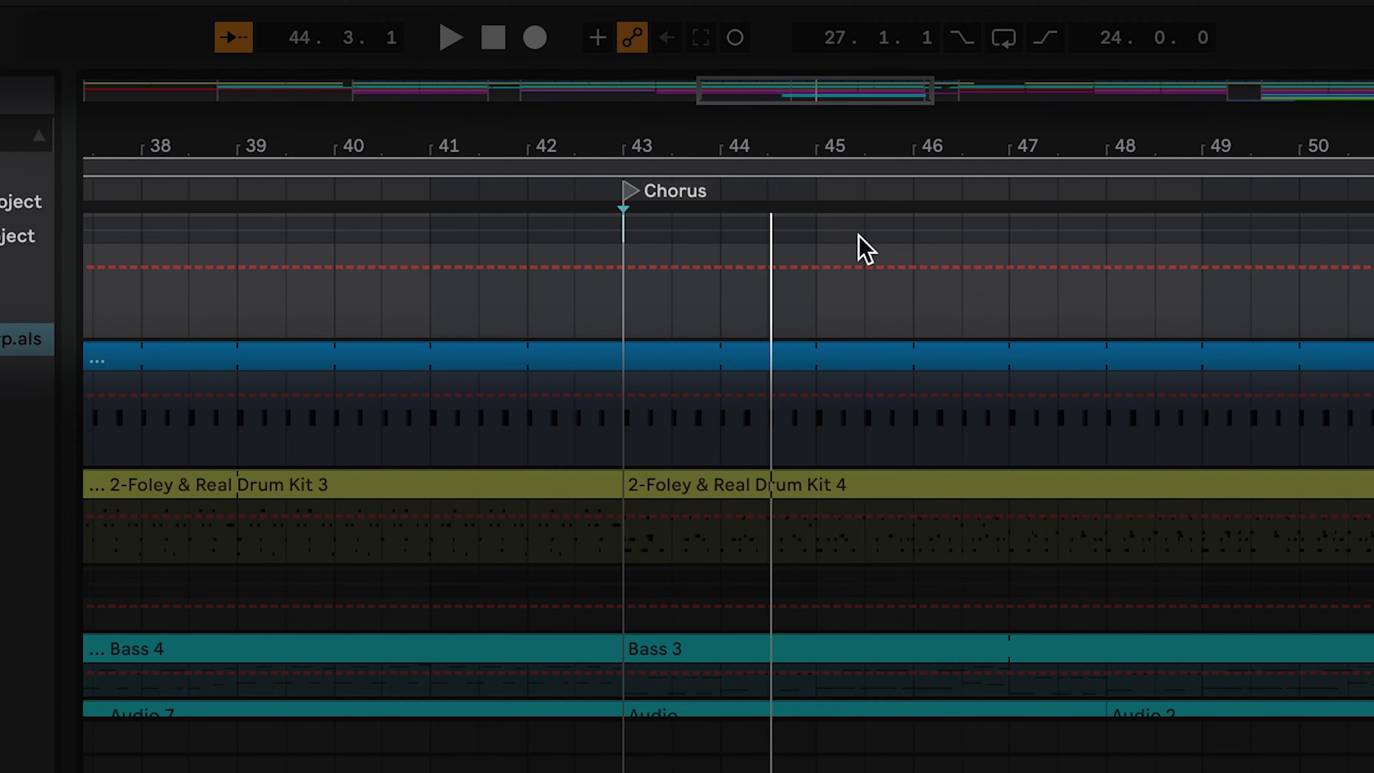
key("space")
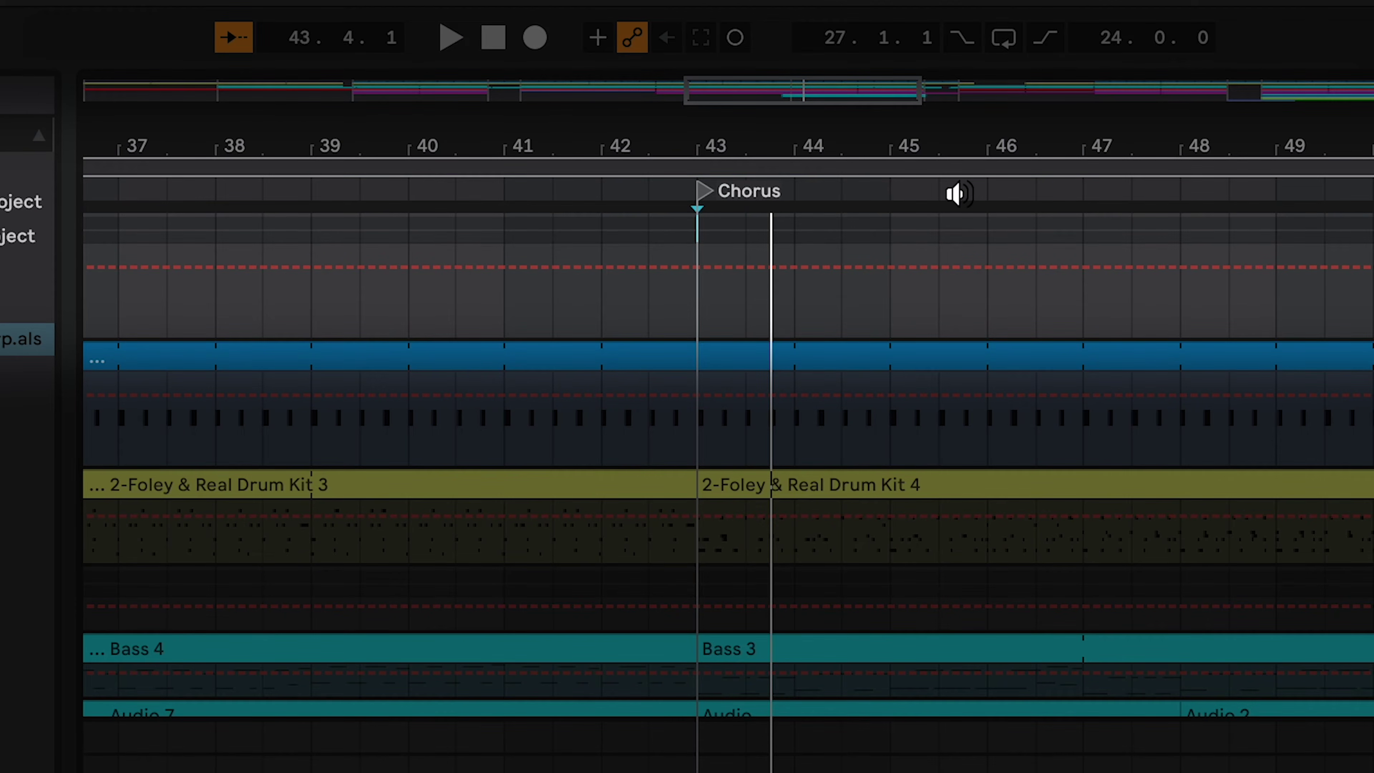
key("shift+space")
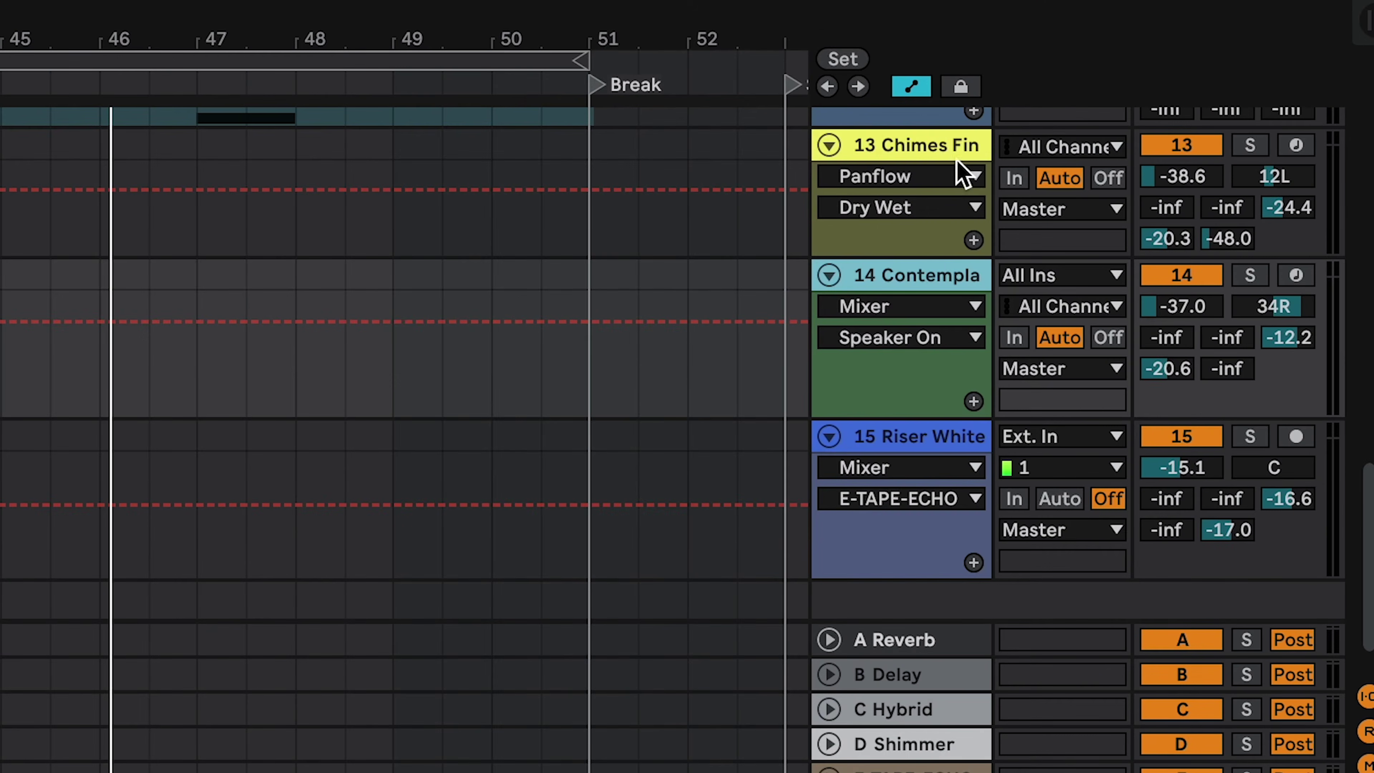
Group the Chimes Finger Down, Contemplation and Riser White tracks, and undo the grouping.
left_click(952, 282)
left_click(949, 437)
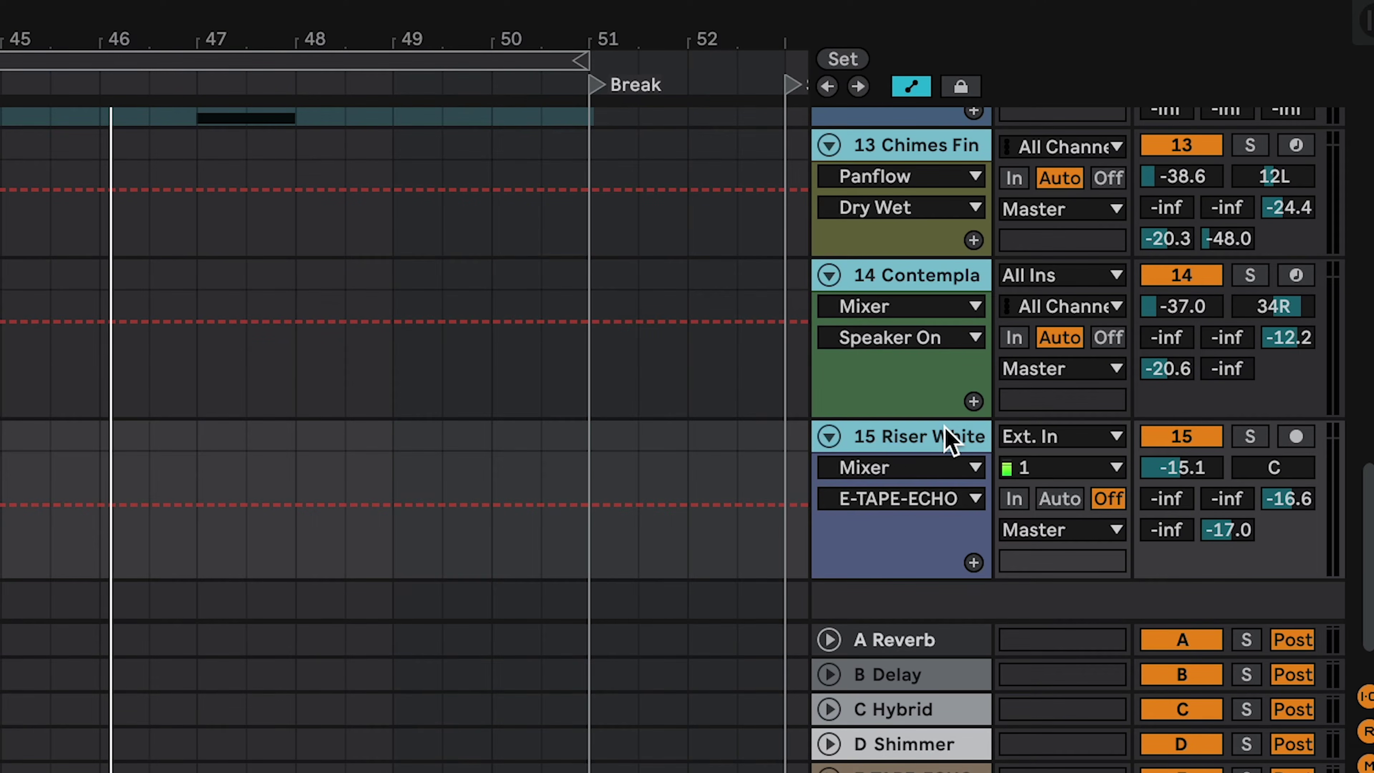
key("super+g")
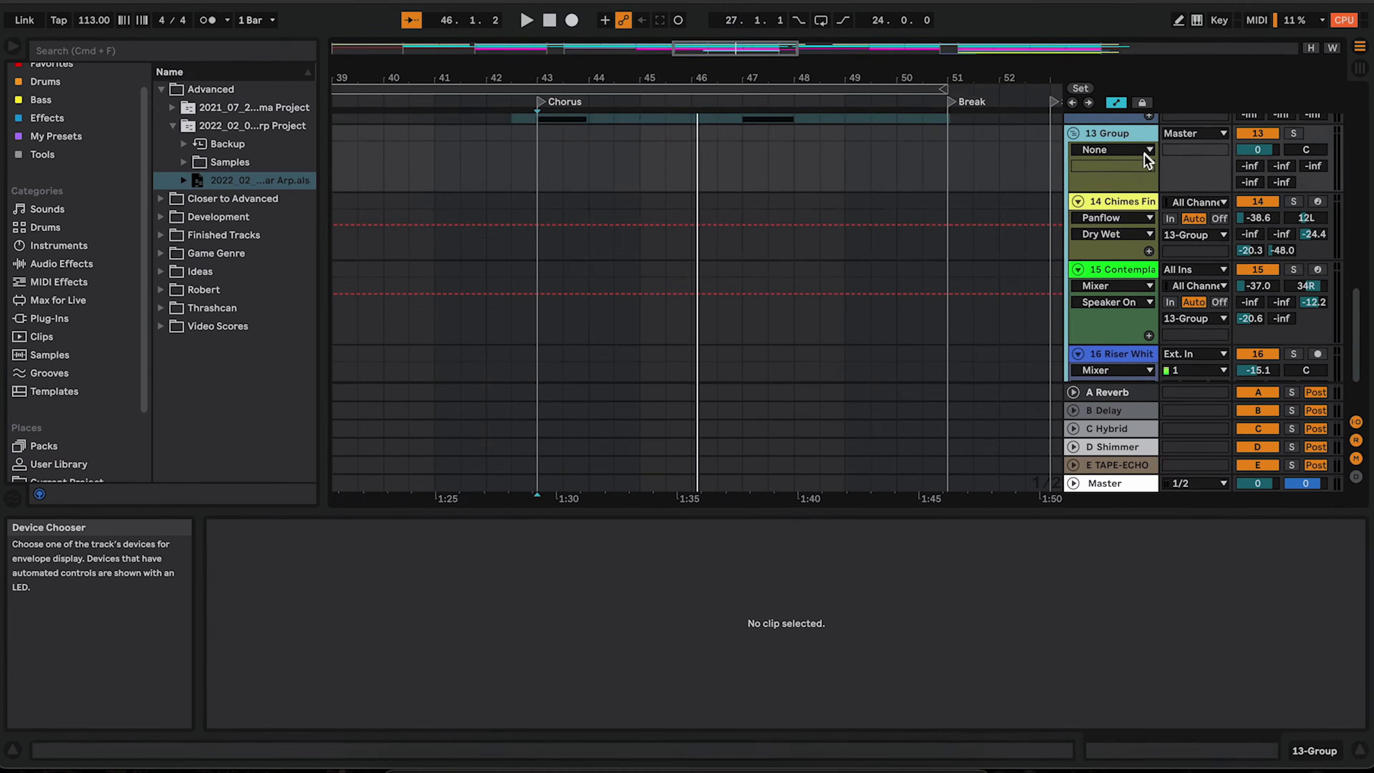
key("super+z")
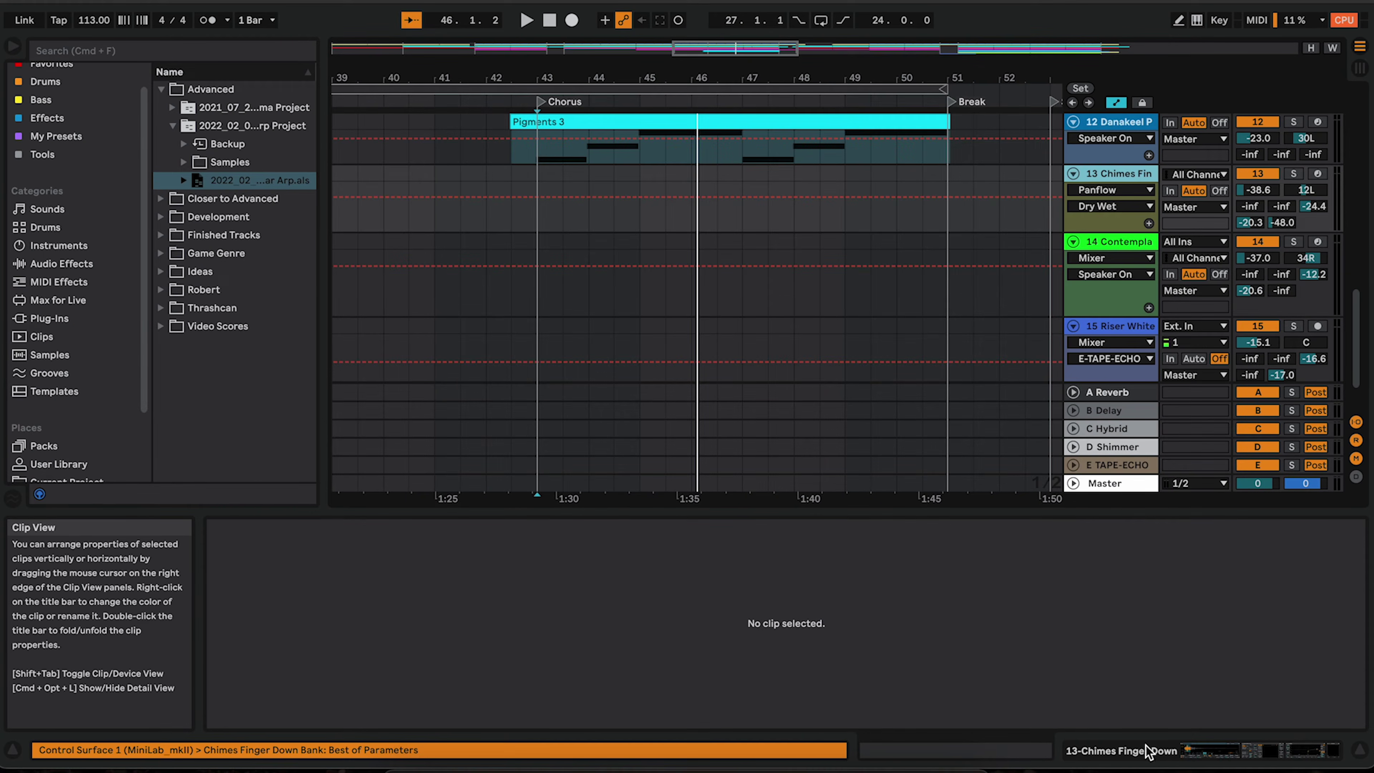
Group all devices on the Chimes Finger Down track into an Instrument Rack and view its chain list.
key("shift+Tab")
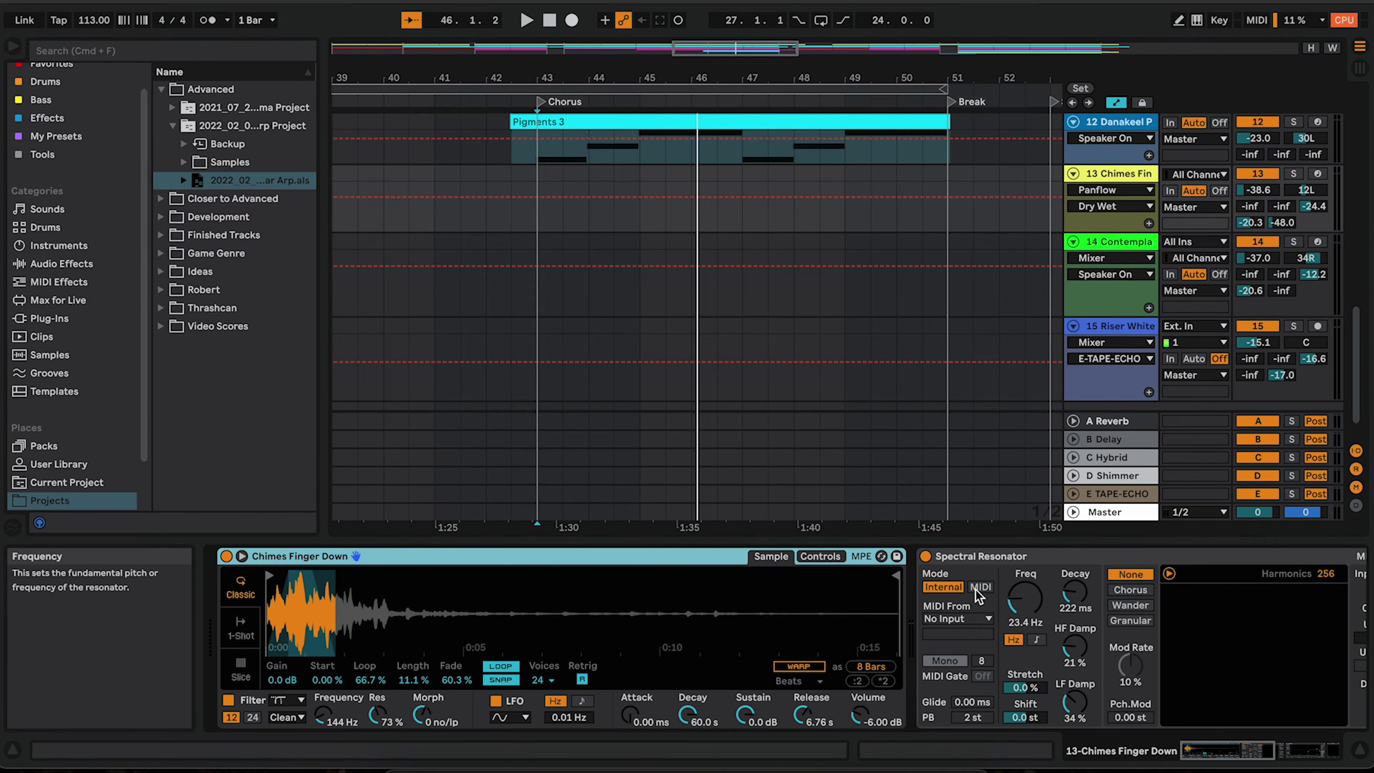
left_click(1120, 555, "shift")
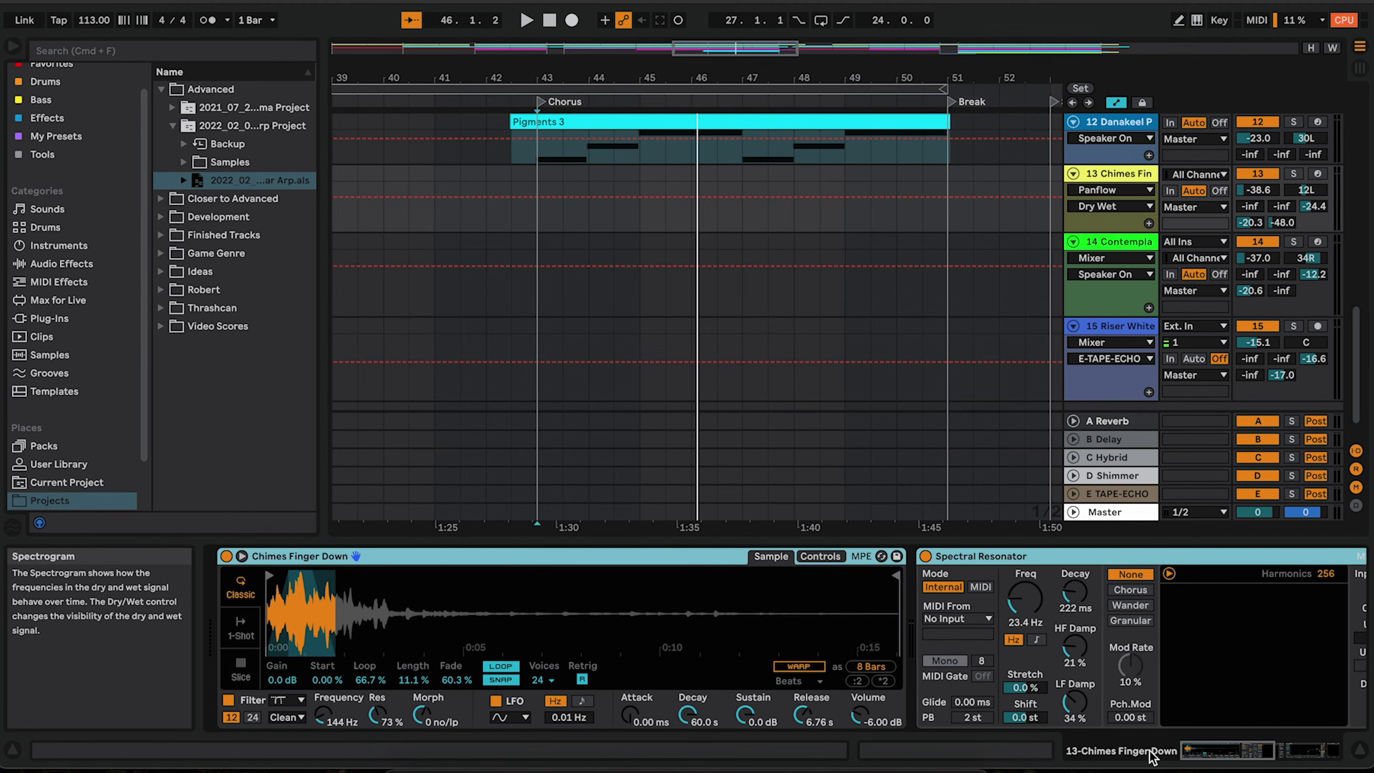
left_click_drag(1149, 754, 1257, 746)
left_click(1192, 557, "shift")
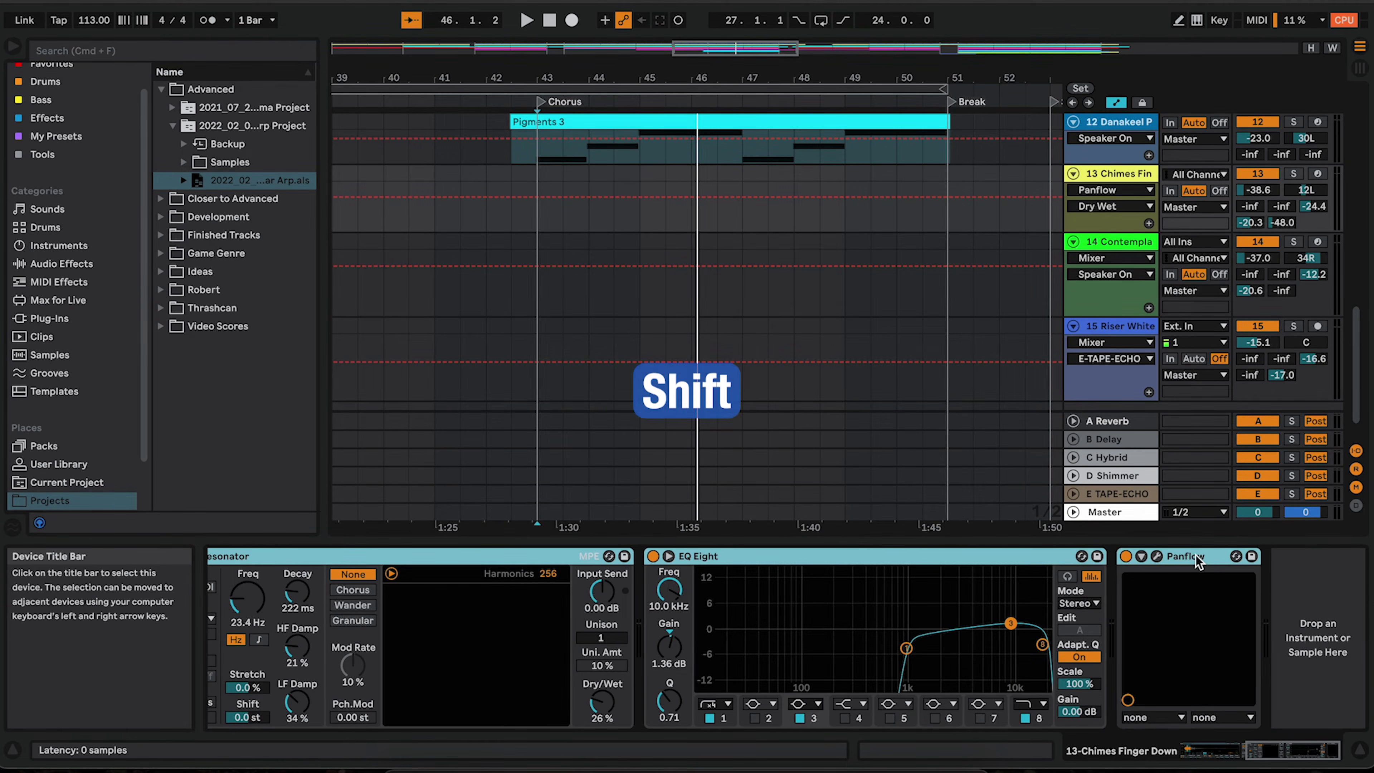
key("ctrl+g")
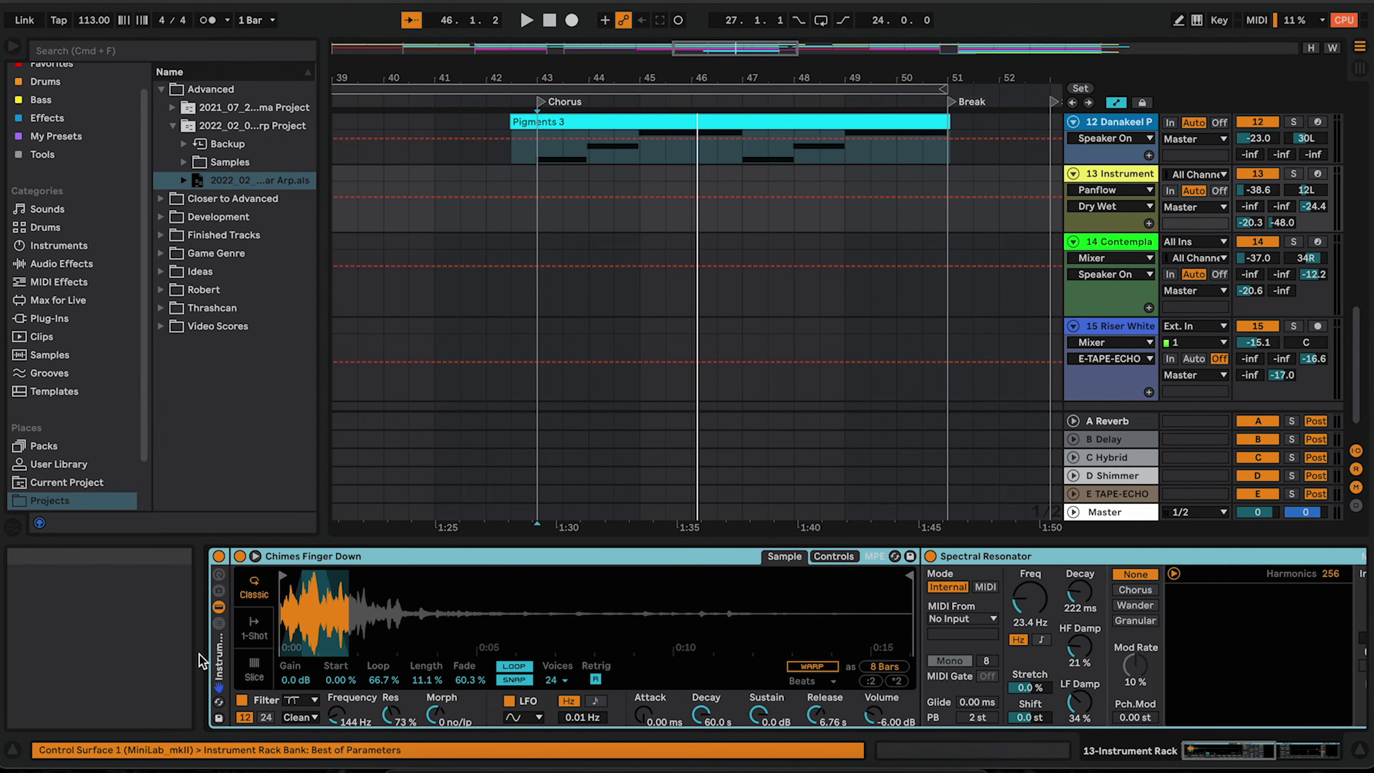
left_click(219, 624)
left_click(219, 626)
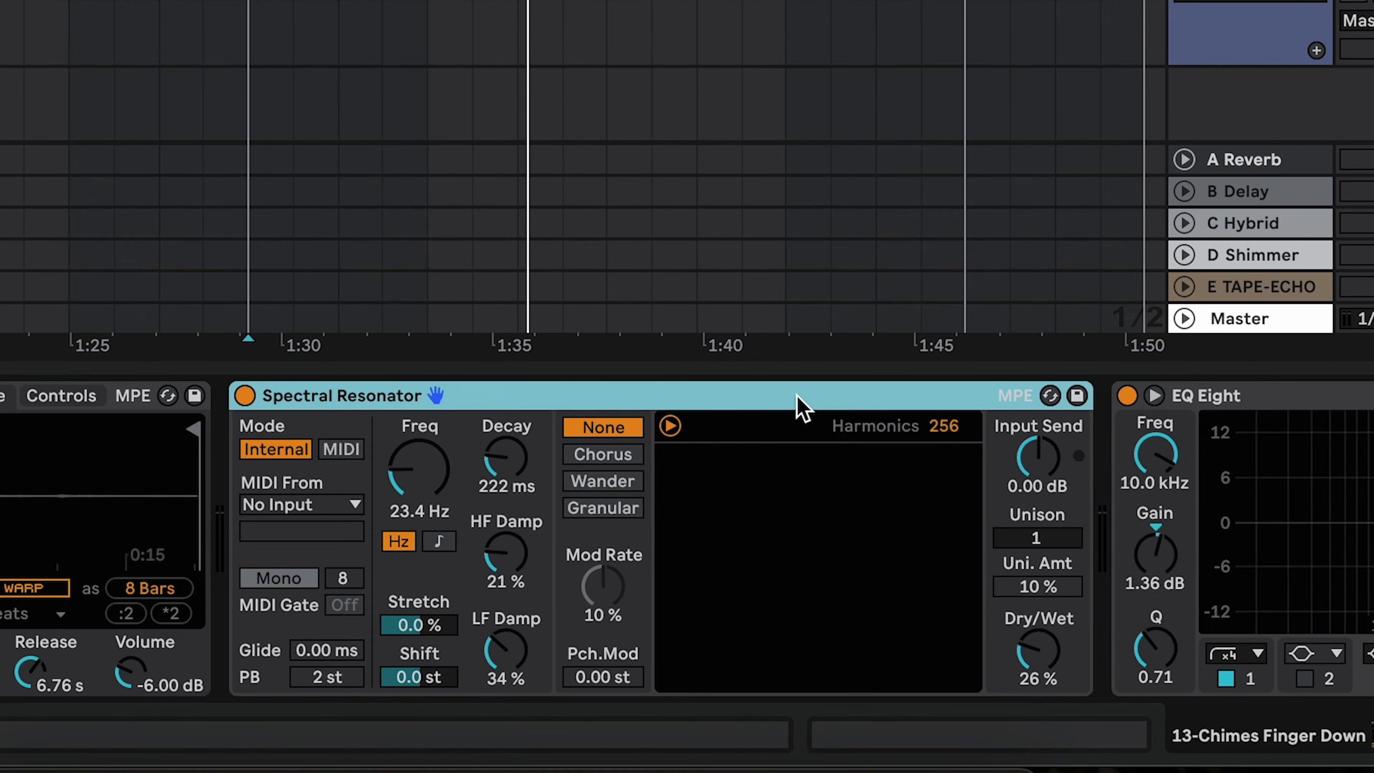
Group the Spectral Resonator on the Chimes Finger Down track into an Audio Effect Rack and show its macro controls.
key("super+g")
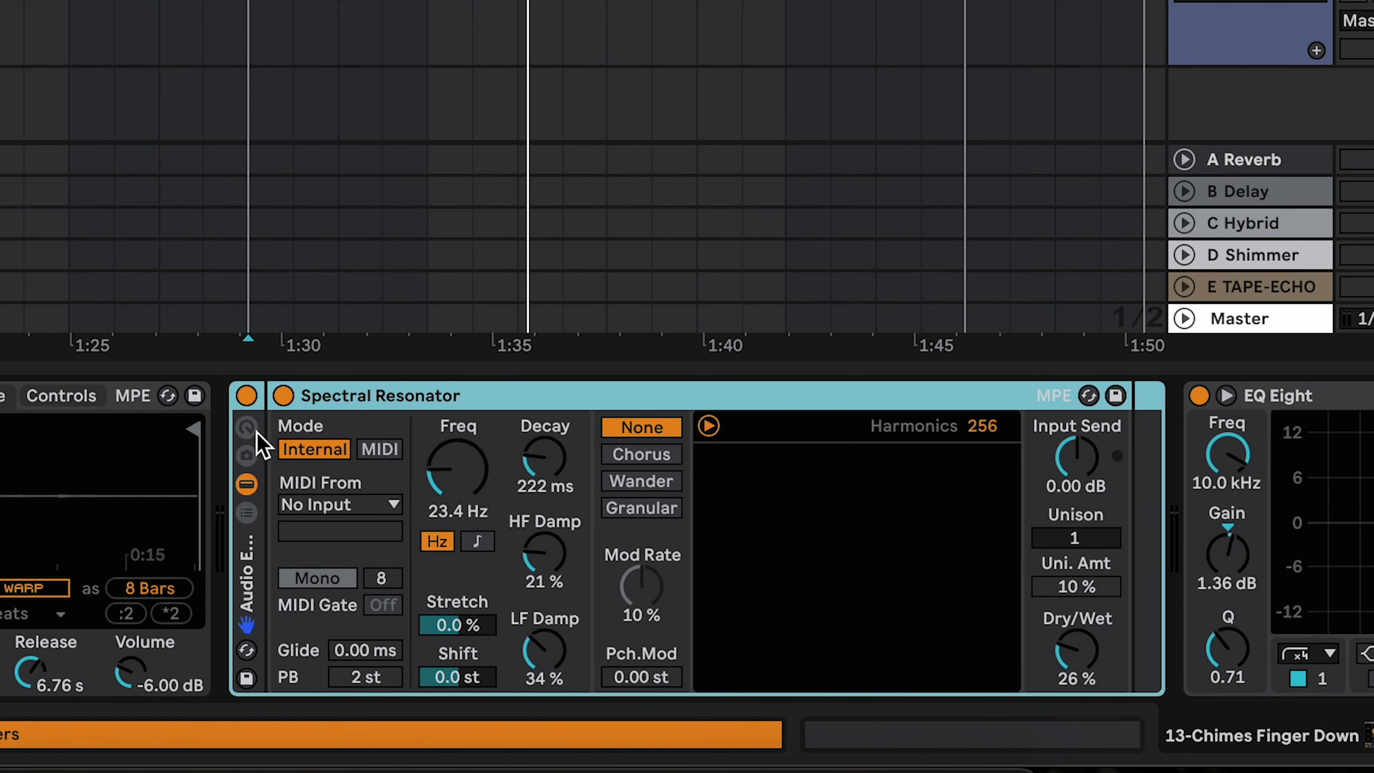
left_click(246, 428)
left_click(247, 566)
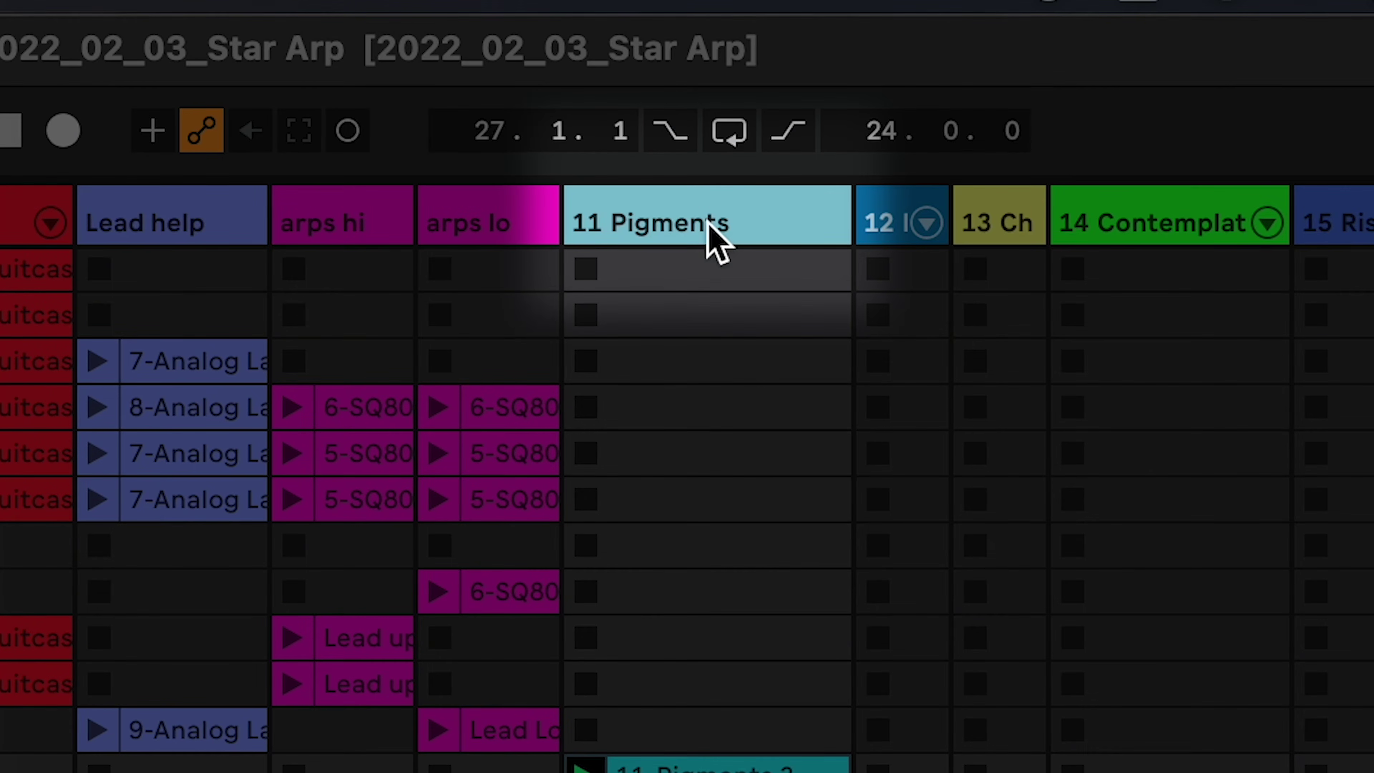
Rename the 11 Pigments track as Atmosphere.
key("super+r")
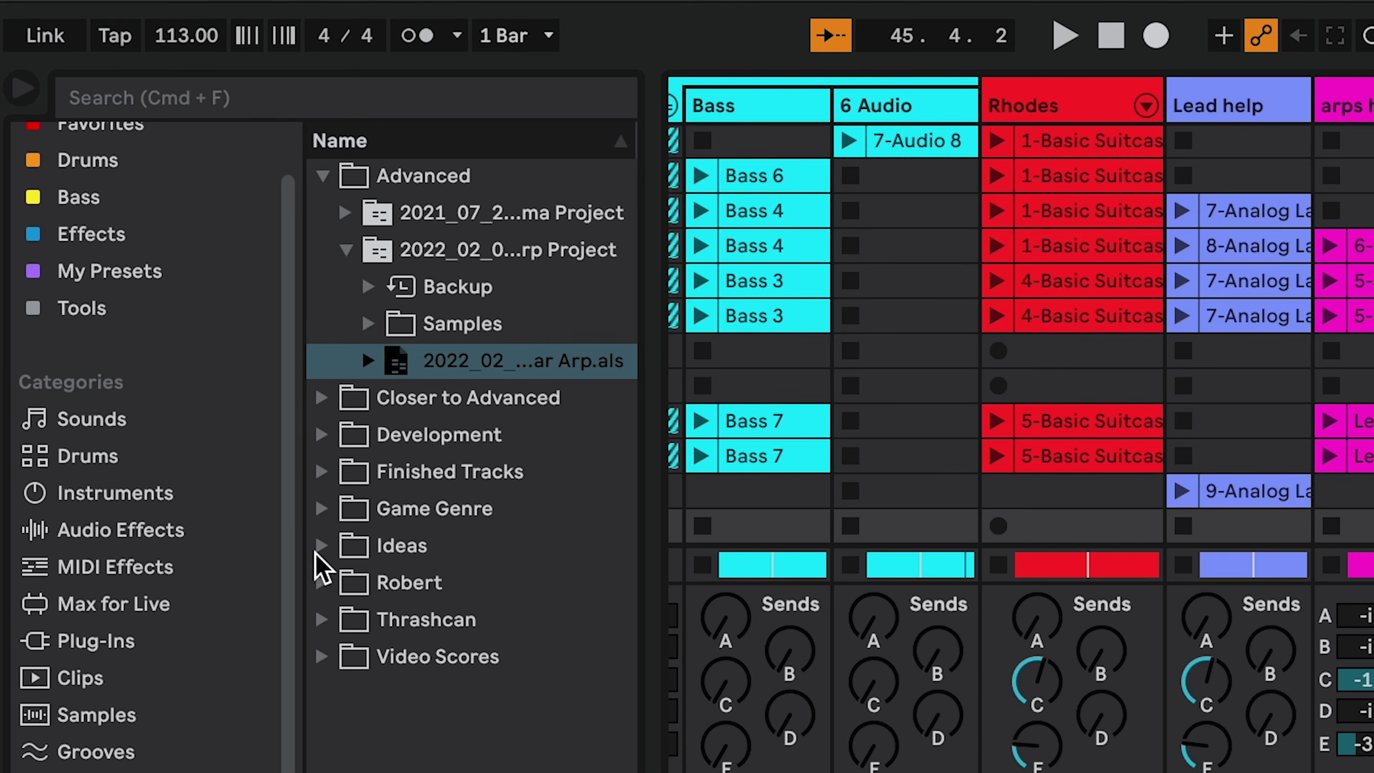
Add an EQ Eight from the Tools collection after Panflow on the Atmosphere track and rename it Lo cut.
left_click(90, 318)
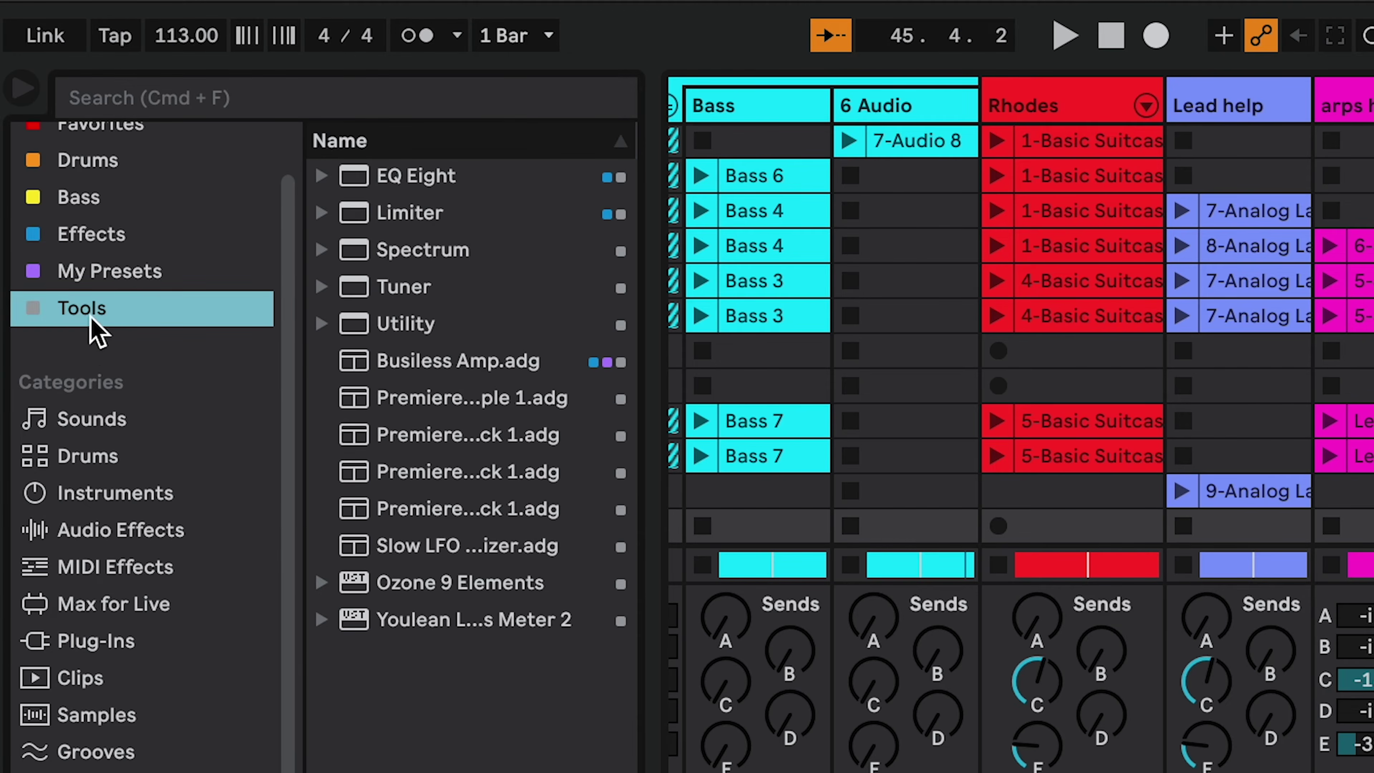
left_click_drag(372, 197, 399, 347)
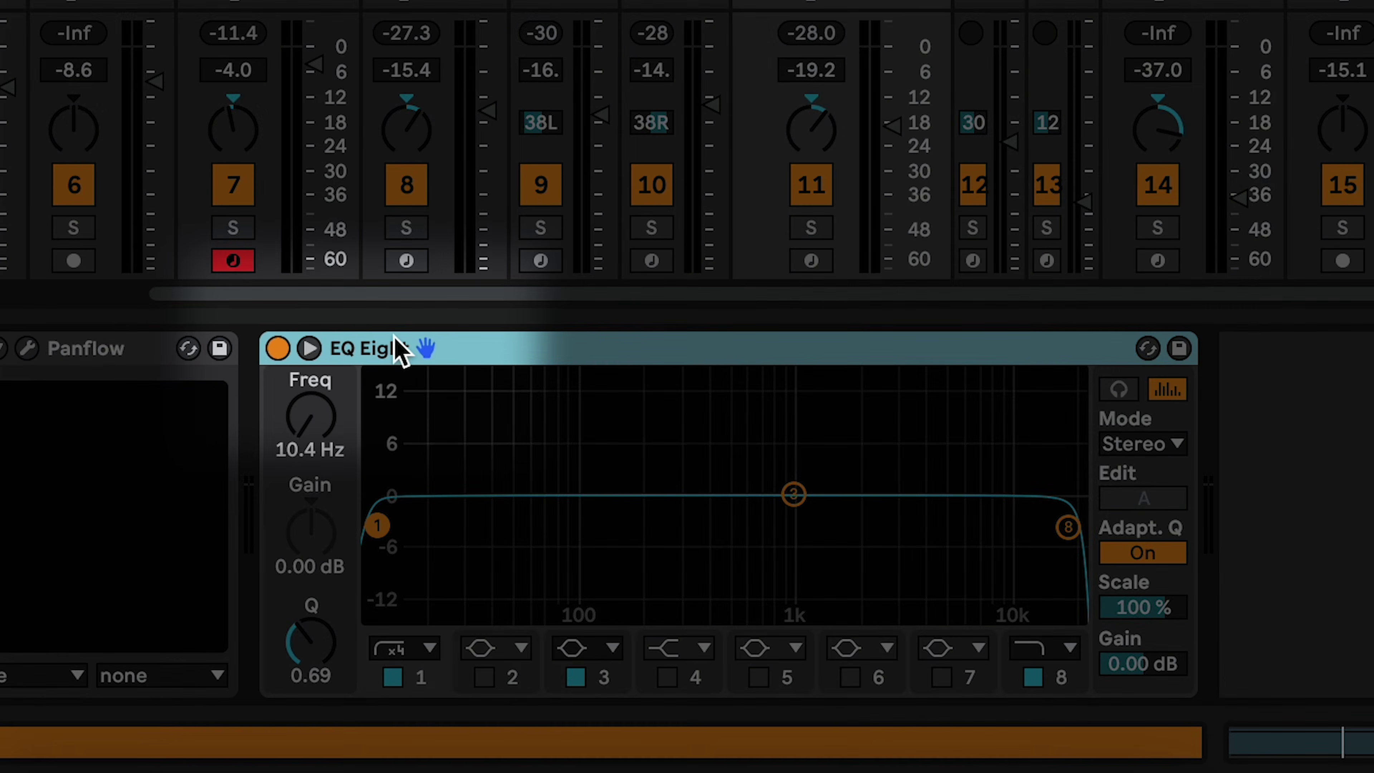
key("ctrl+r")
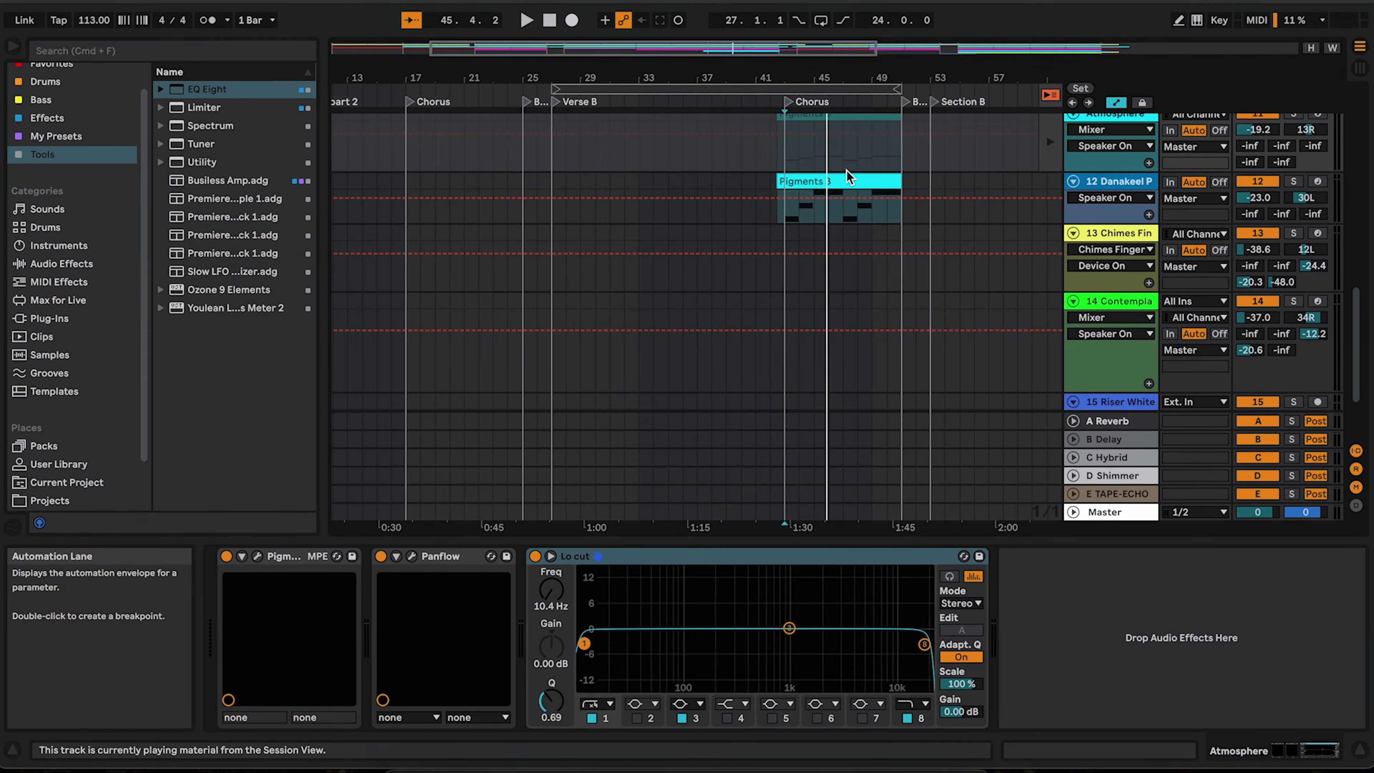
Duplicate the Pigments 3 clip on the 12 Danakeel Pad track repeatedly, from the Chorus through to bar 111.
left_click_drag(853, 181, 855, 180)
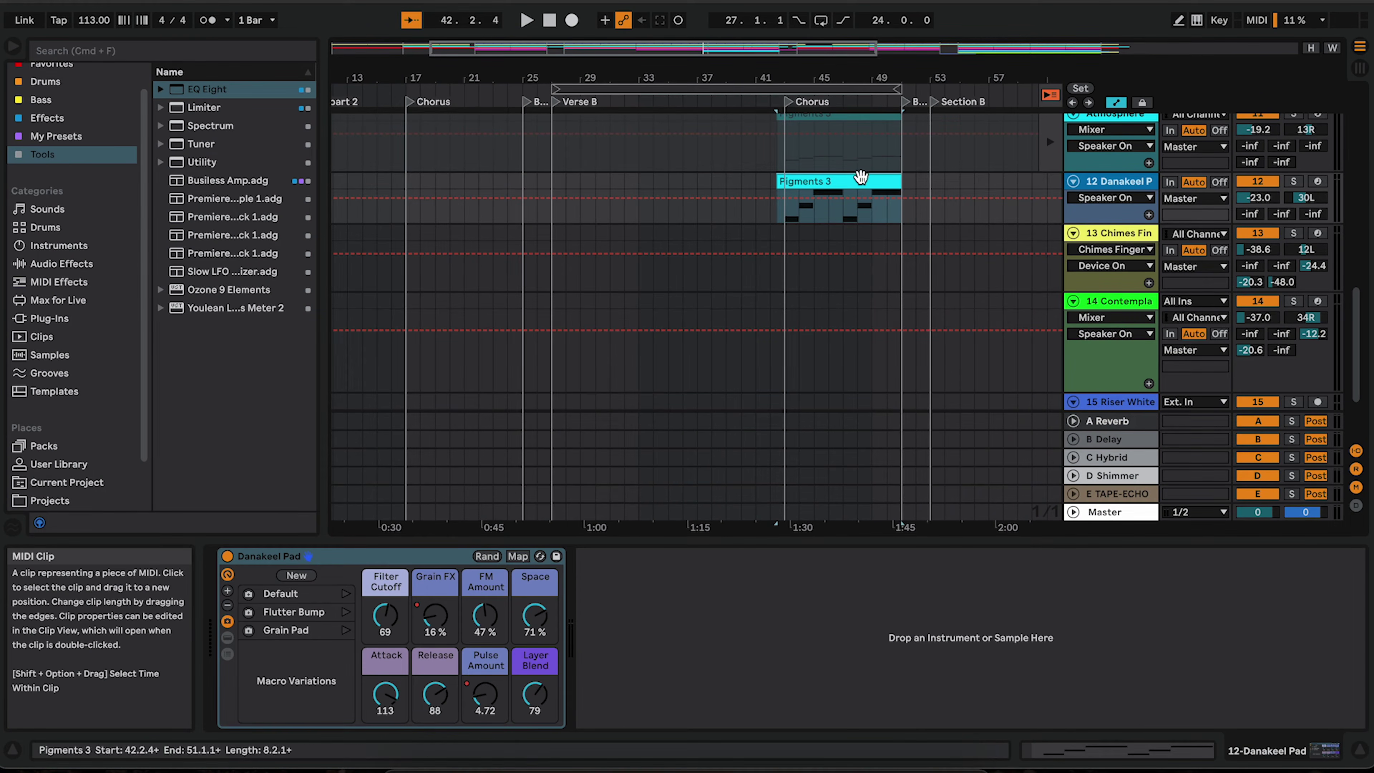
key("super+d")
key("super+d")
key("super+d")
key("super+d")
key("super+d")
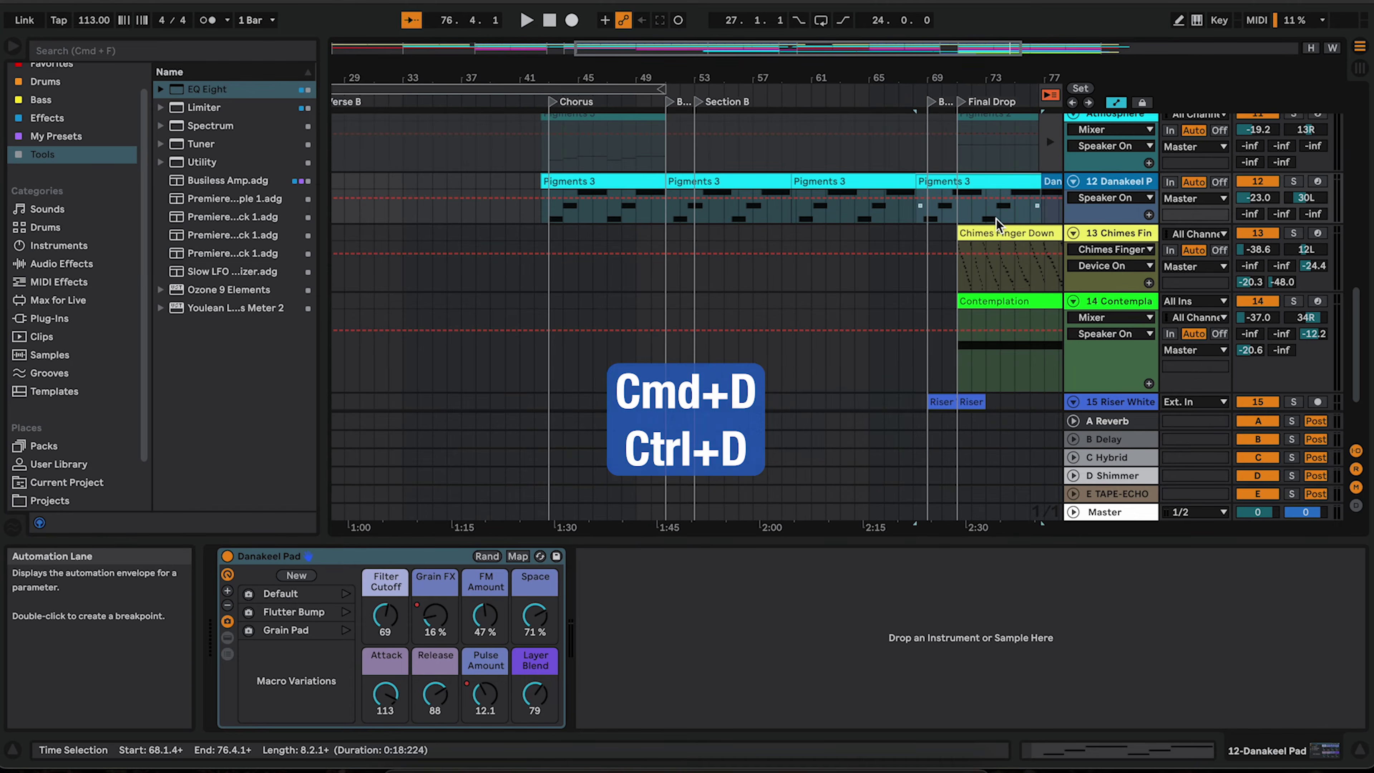
key("super+d")
Duplicate the 12 Danakeel Pad track together with its clips.
key("super+d")
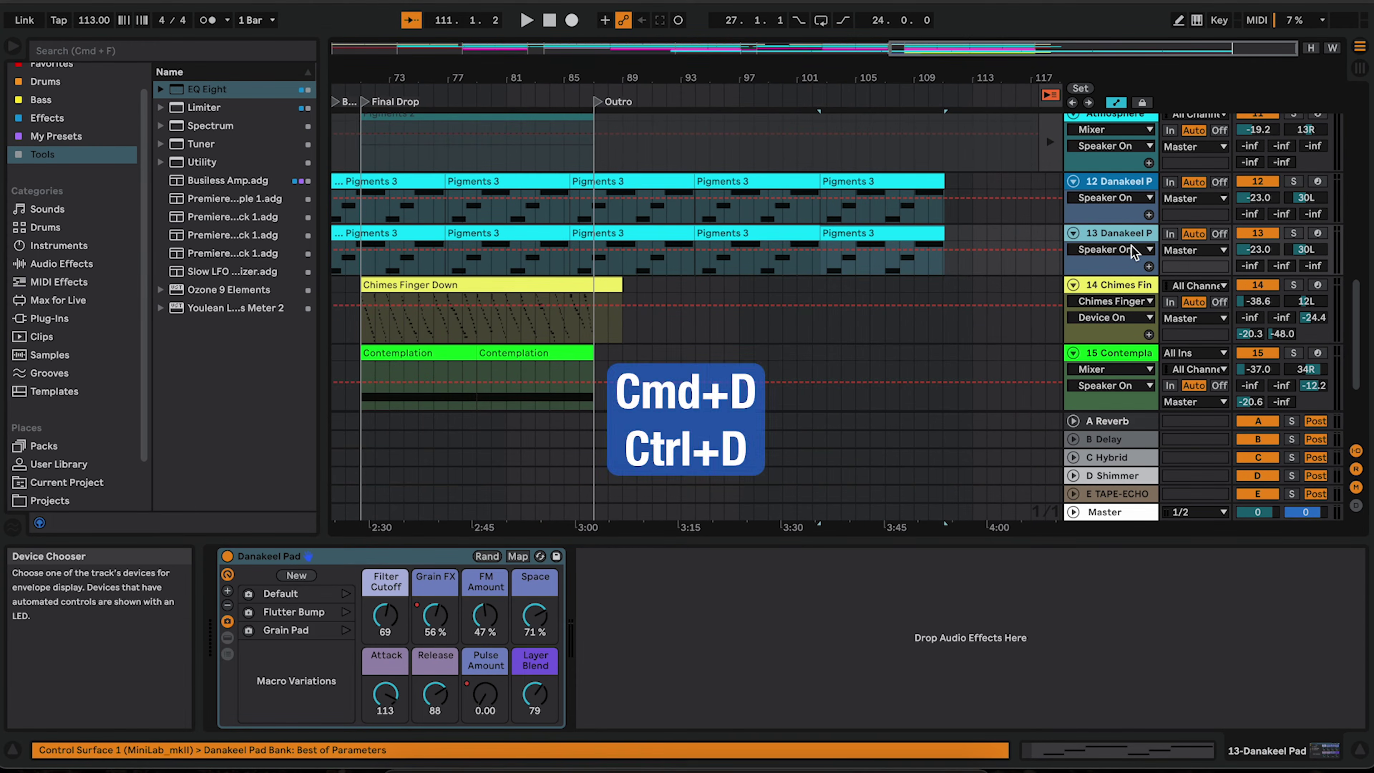
key("super+d")
Duplicate the Utility device on the Contemplation track.
left_click(1131, 356)
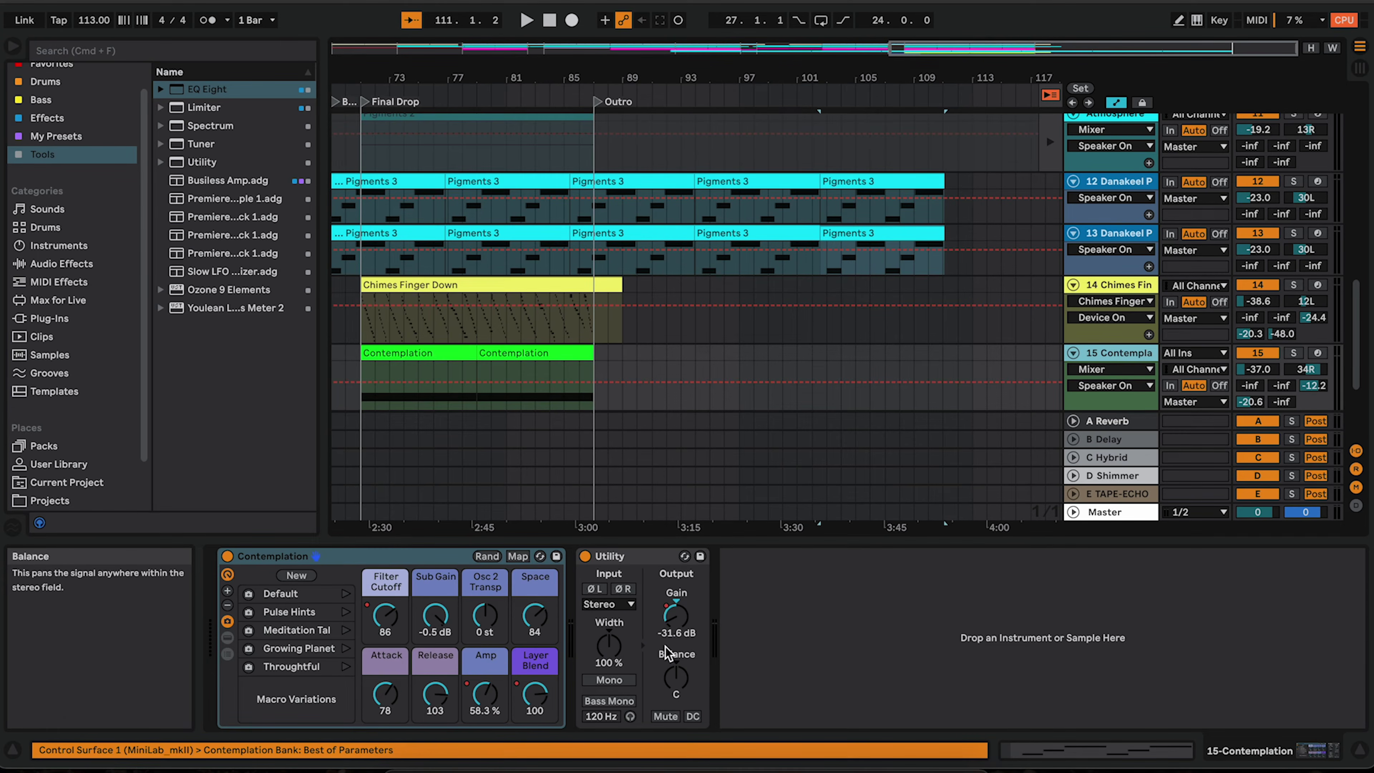
left_click(645, 561)
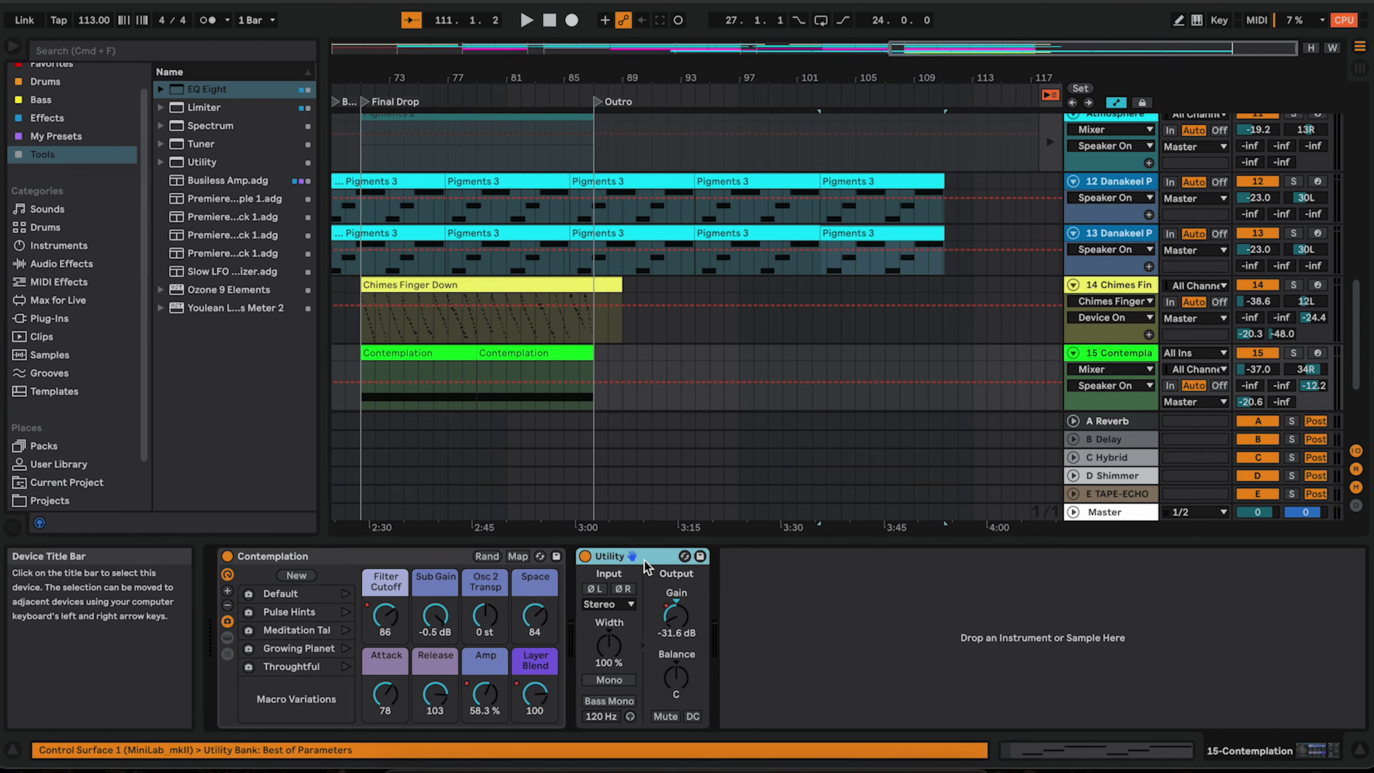
key("super+d")
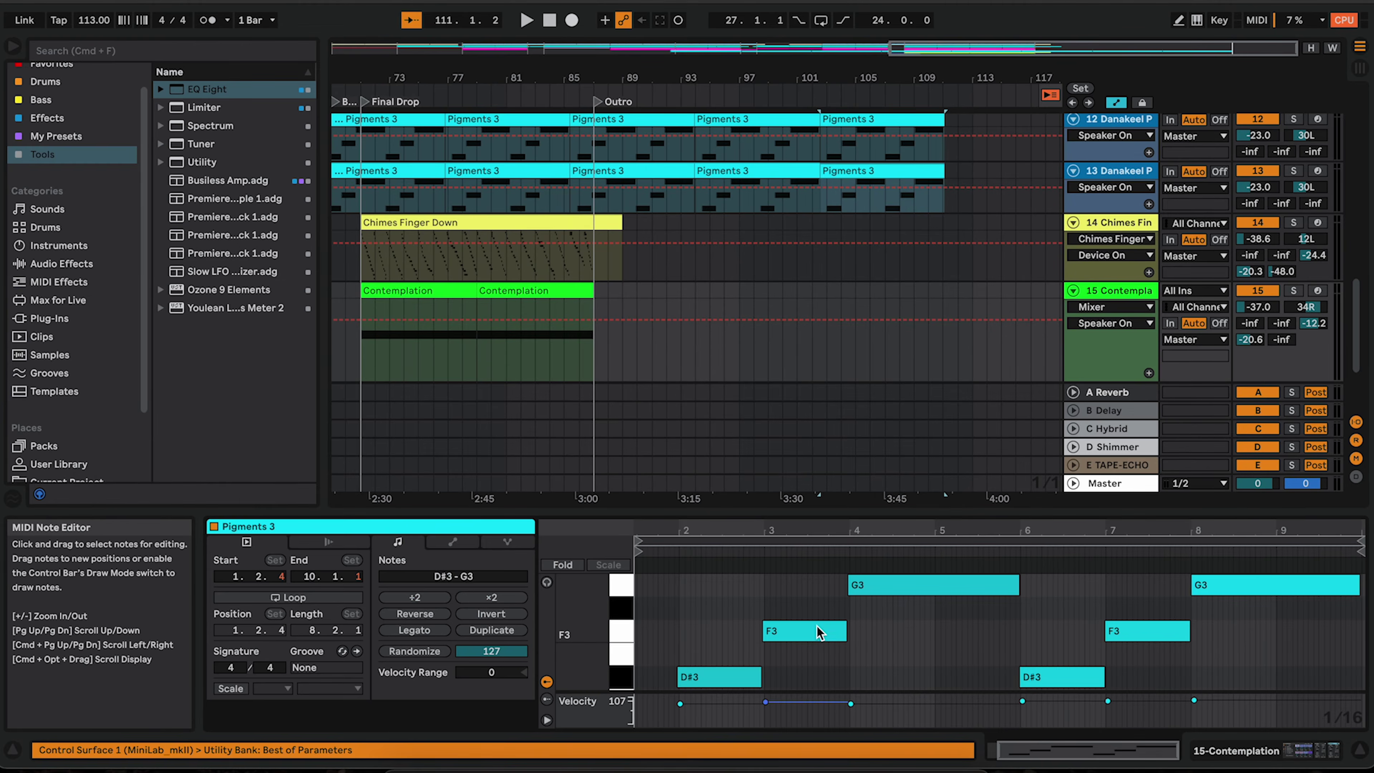
Duplicate the first F3 note in the Pigments 3 clip several times.
left_click(833, 632)
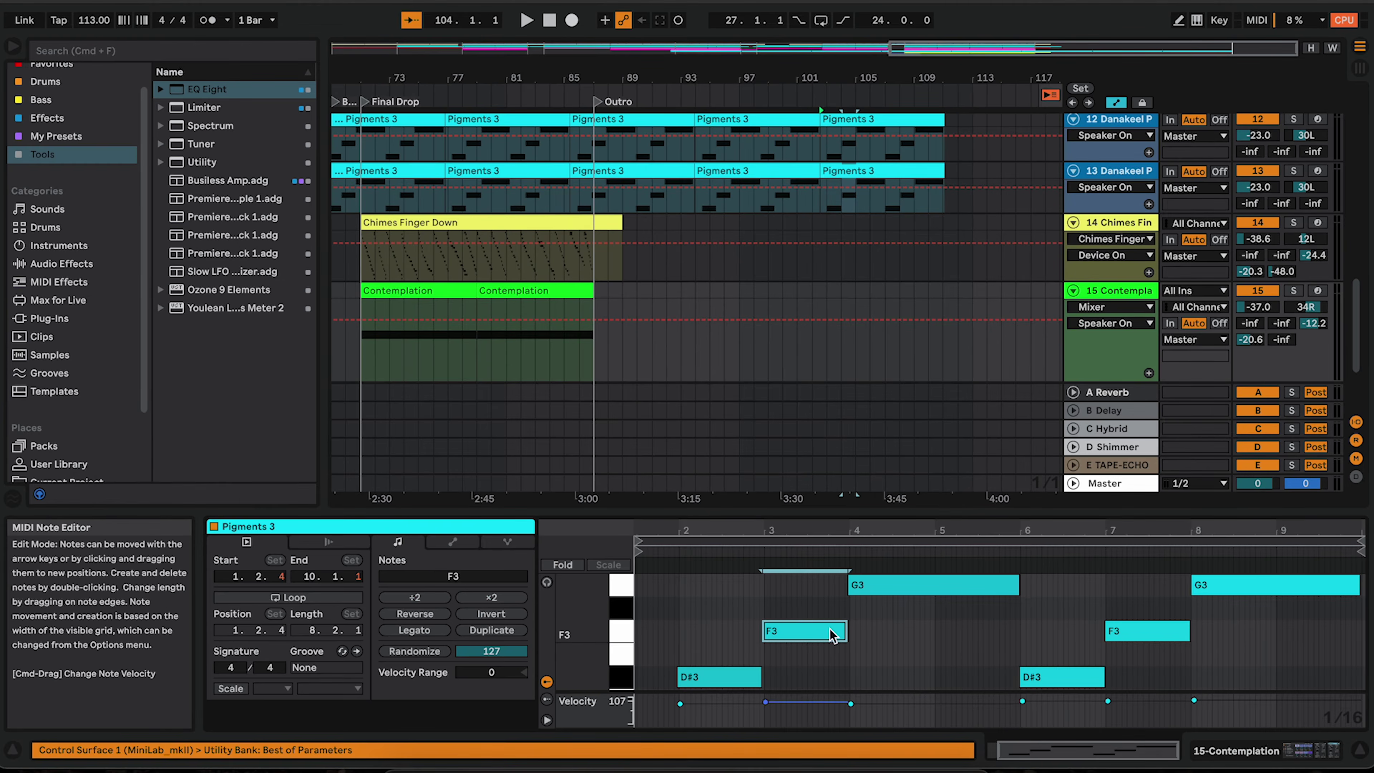
key("super+d")
key("super+d")
key("super+d")
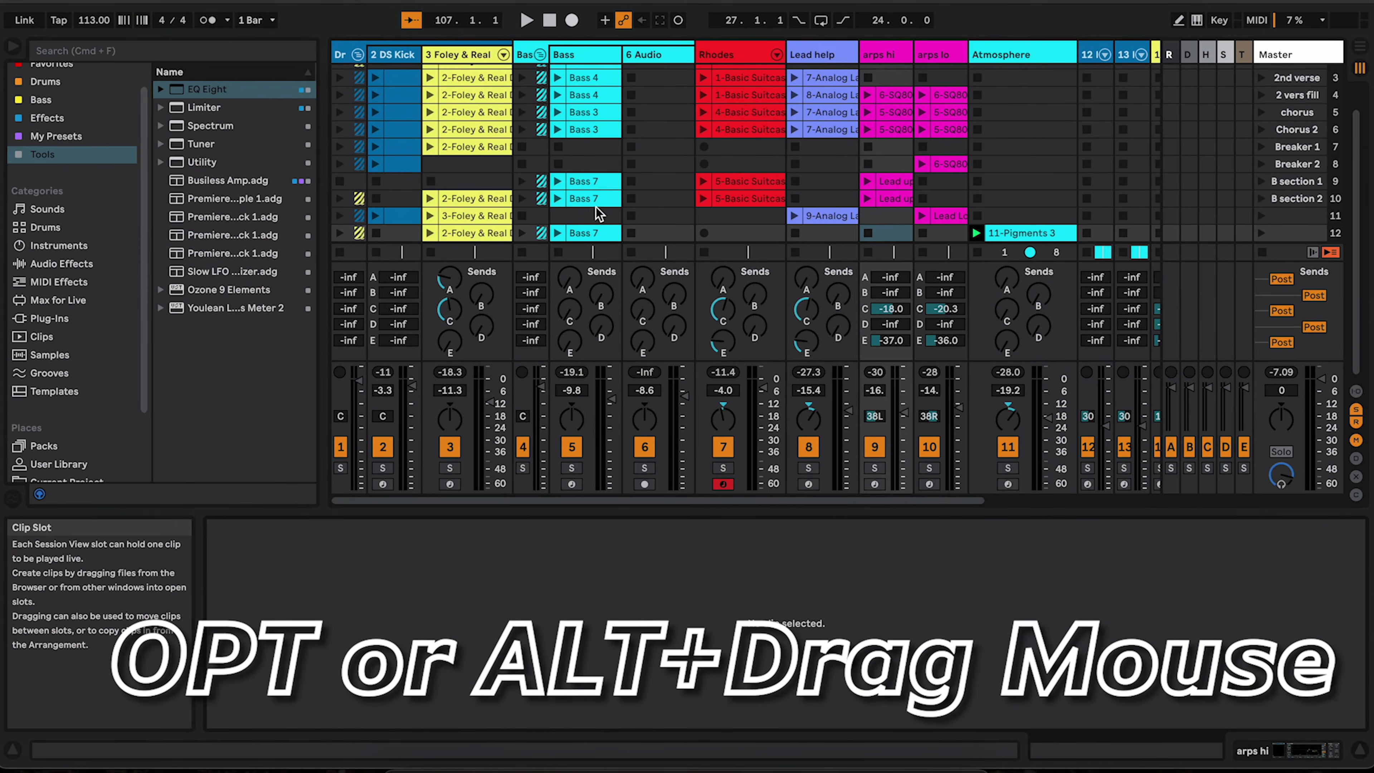
Copy the Bass 3 clip from the Chorus 2 scene into the Breaker 2 slots of the Bass and Rhodes tracks.
left_click(590, 130)
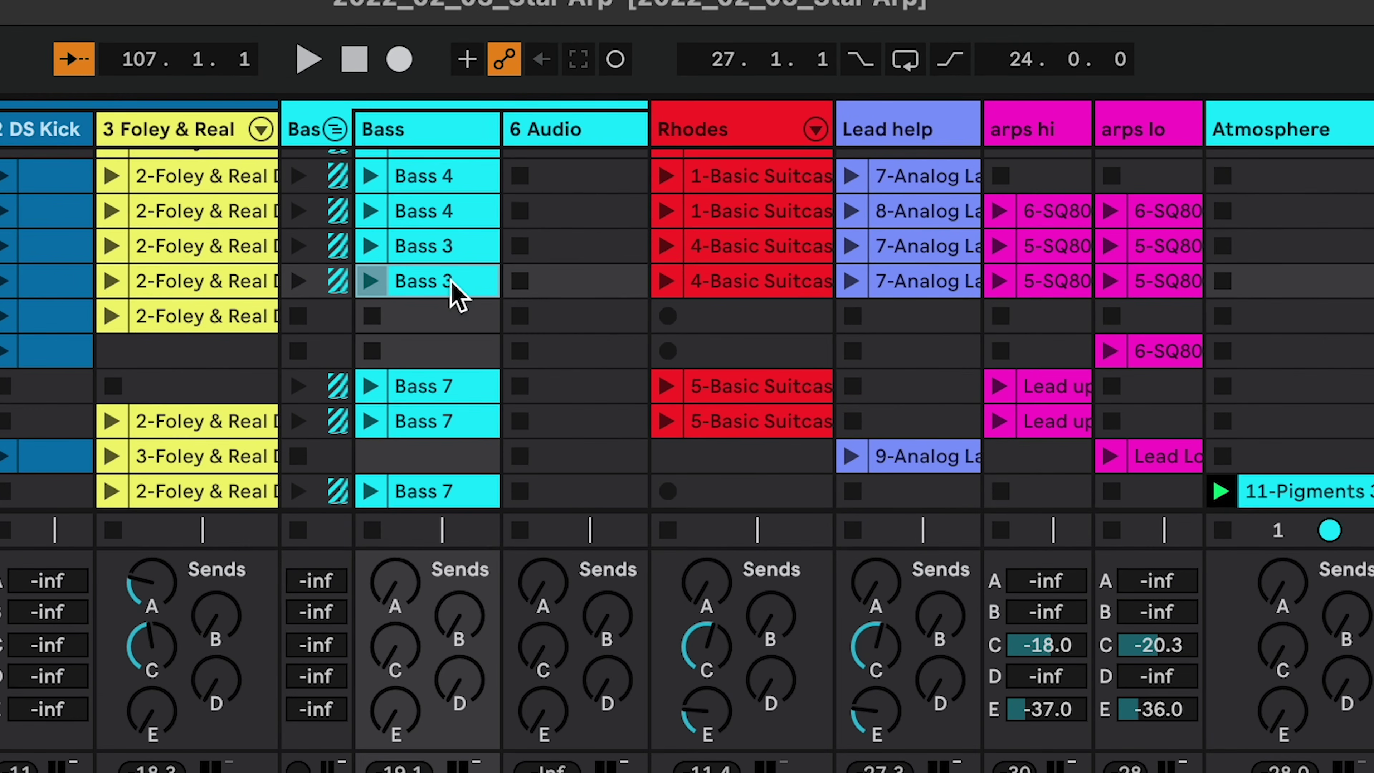
left_click_drag(451, 281, 457, 352)
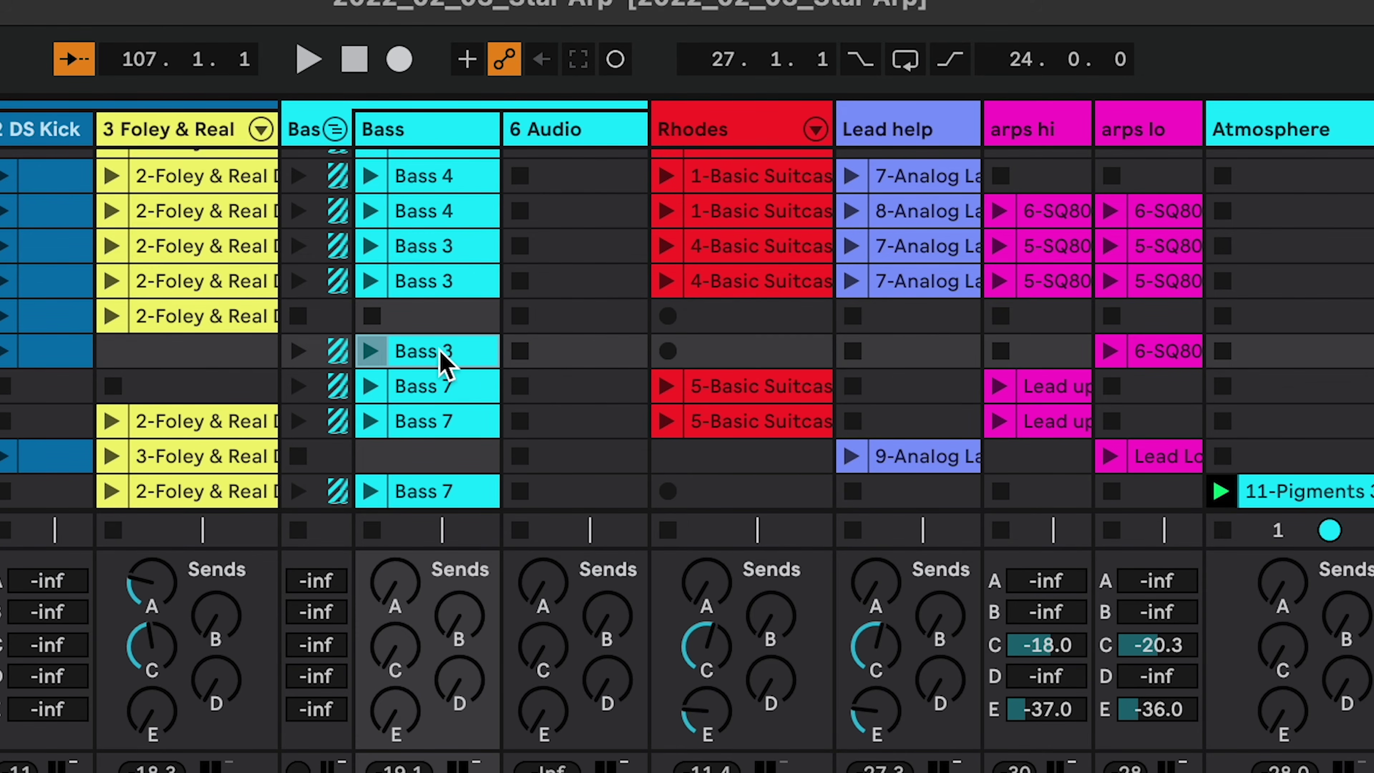
left_click_drag(438, 357, 703, 354)
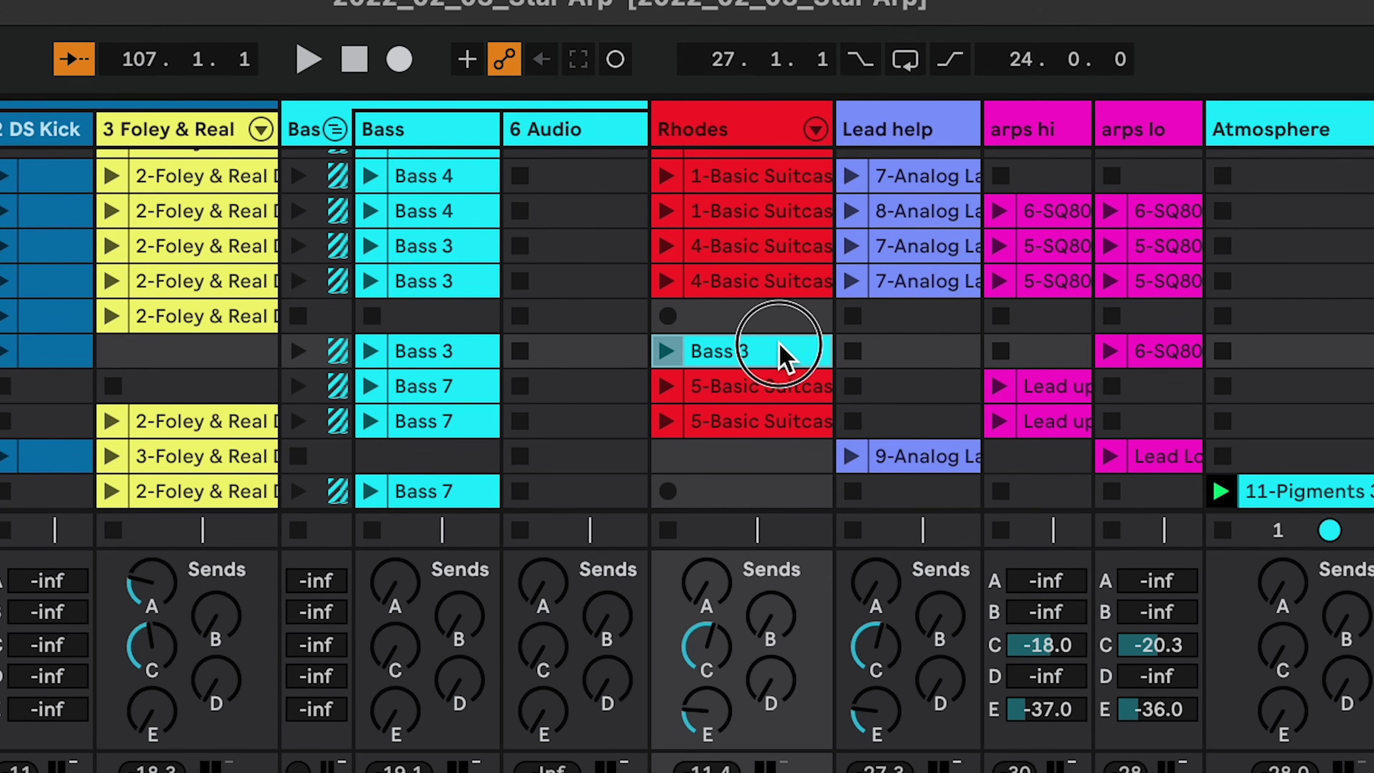
Open the copied Bass 3 clip on the Rhodes track and copy the note at about 2.2 three rows higher.
left_click(748, 115)
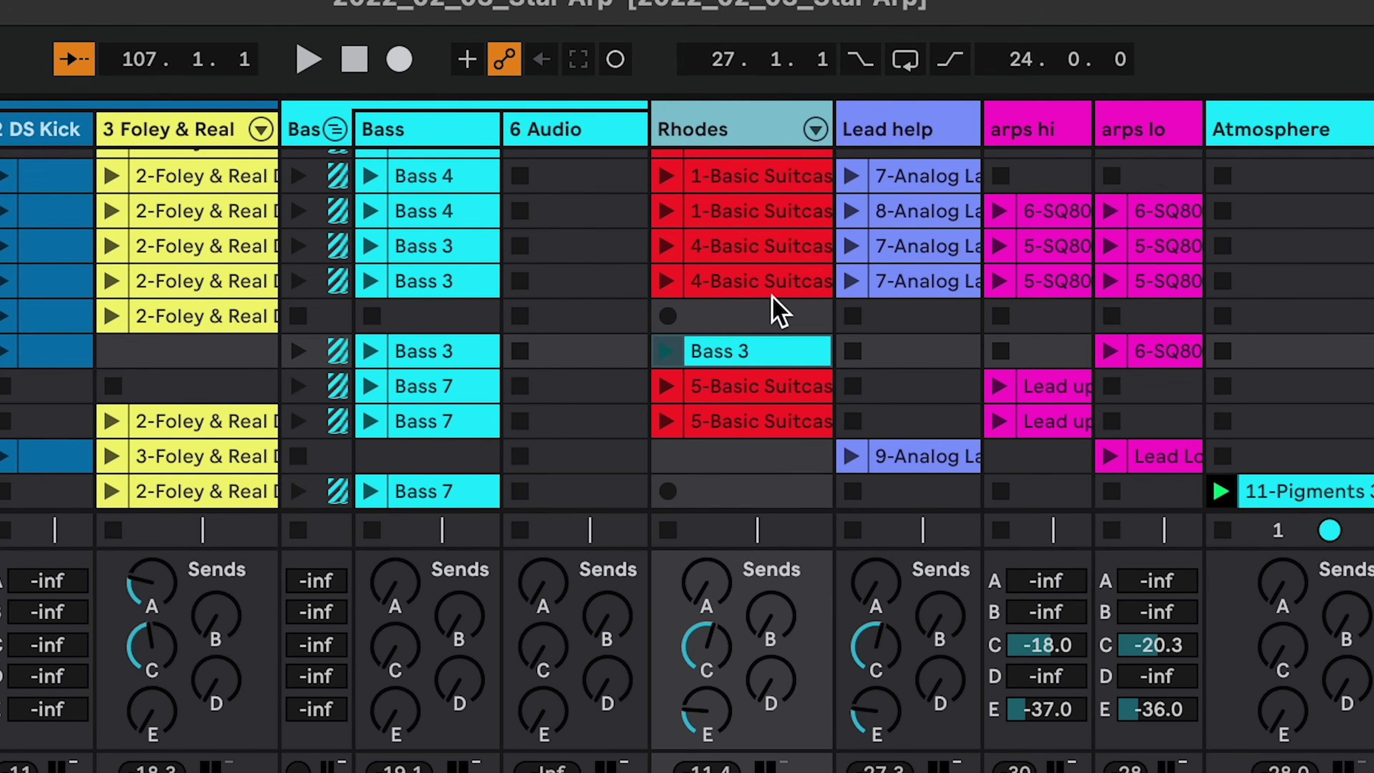
left_click(779, 353)
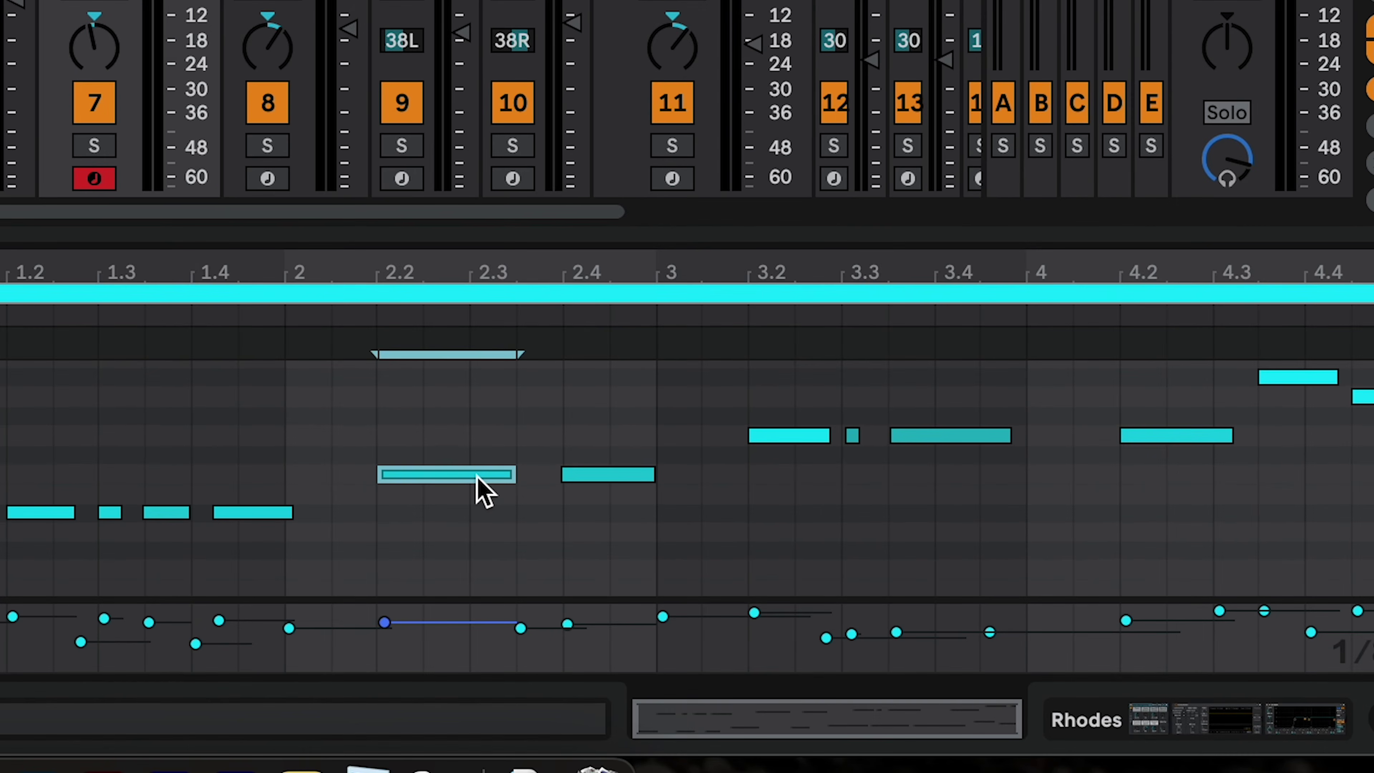
left_click_drag(478, 477, 481, 419)
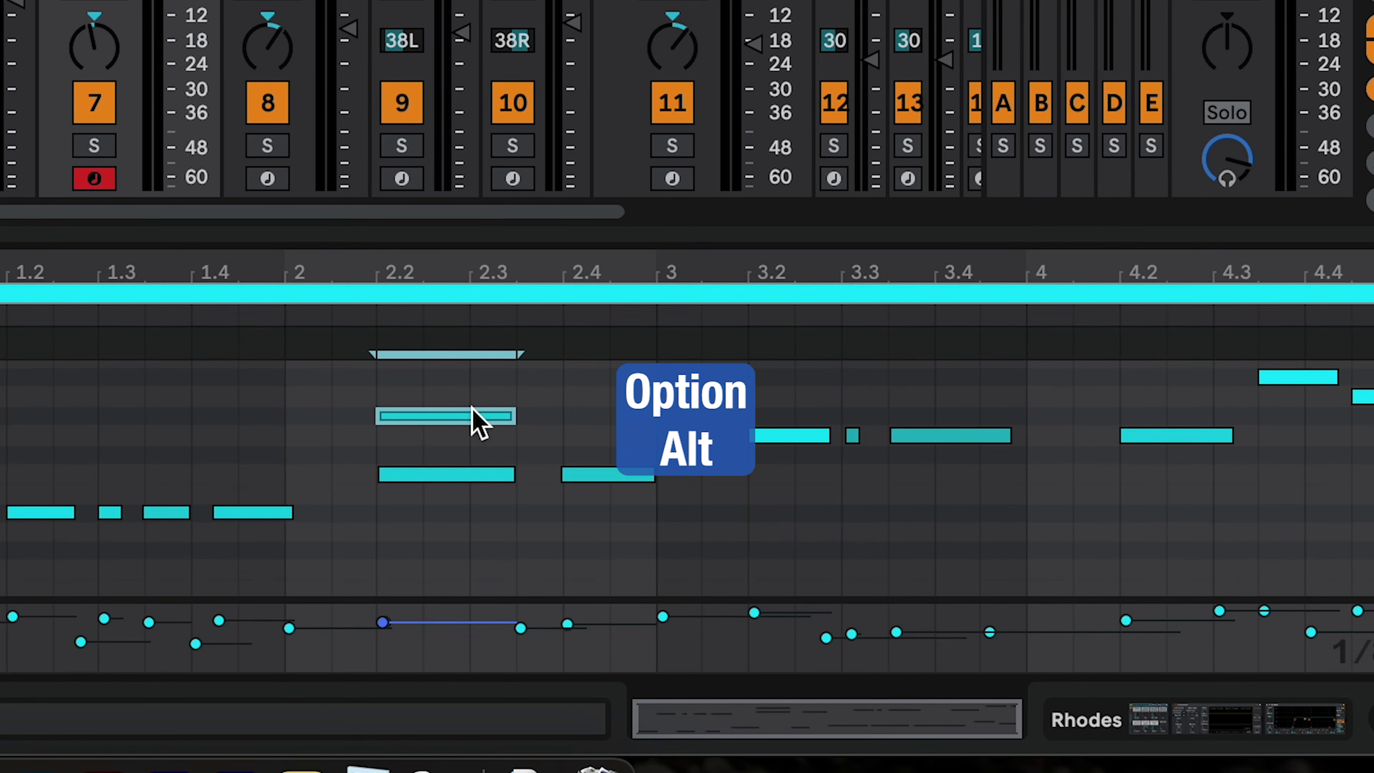